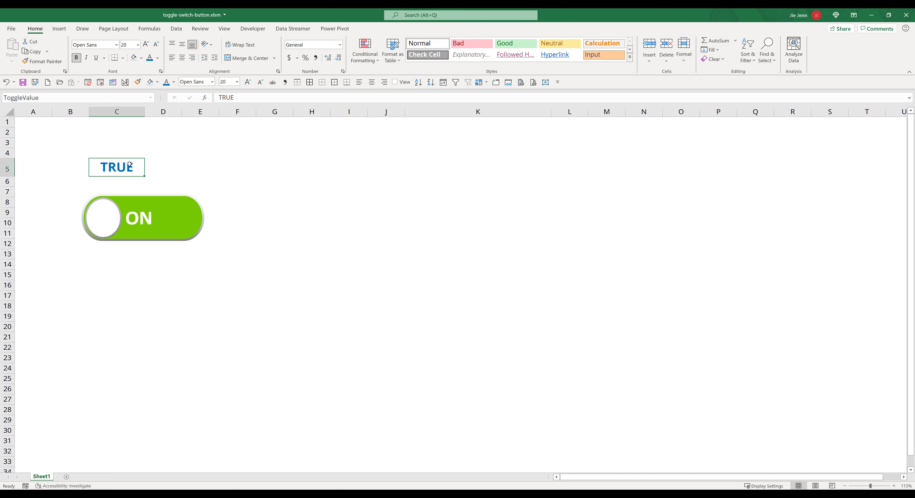
Step: Flip the finished switch several times so C5 alternates between TRUE (green ON) and FALSE (red OFF)
{"action": "left_click", "coordinate": [113, 219]}
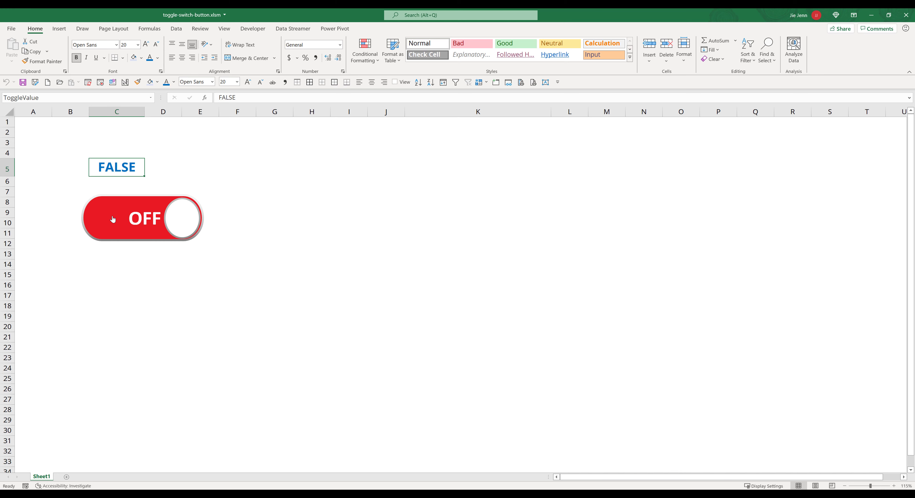
{"action": "left_click", "coordinate": [111, 218]}
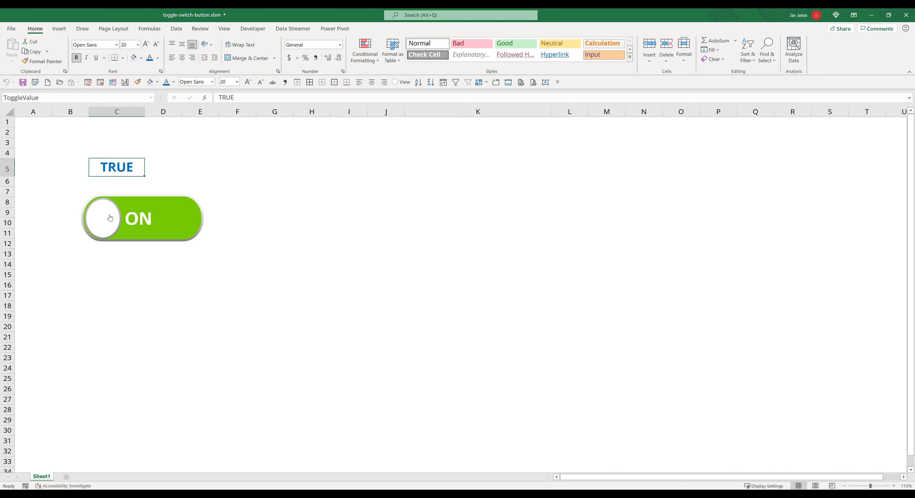
{"action": "left_click", "coordinate": [110, 218]}
{"action": "left_click", "coordinate": [110, 217]}
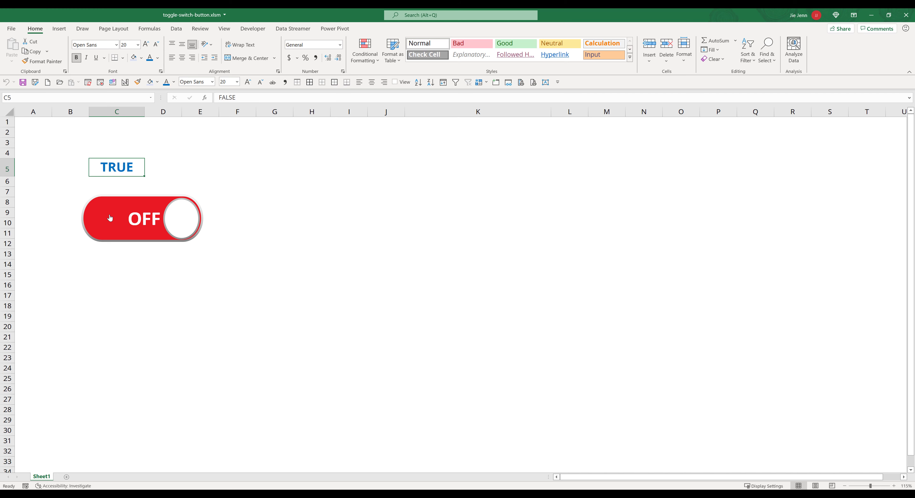
{"action": "left_click", "coordinate": [110, 217]}
{"action": "left_click", "coordinate": [110, 218]}
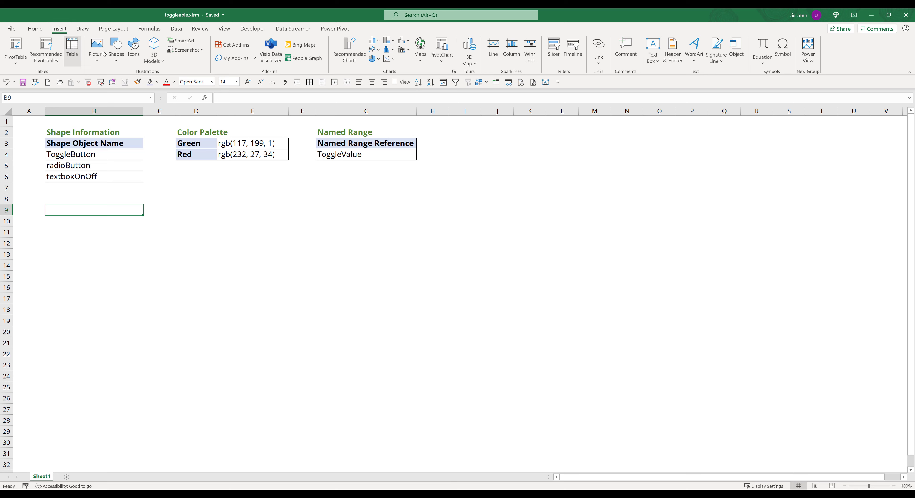
Step: Draw a Flowchart: Terminator pill shape on the sheet below the tables
{"action": "left_click", "coordinate": [119, 53]}
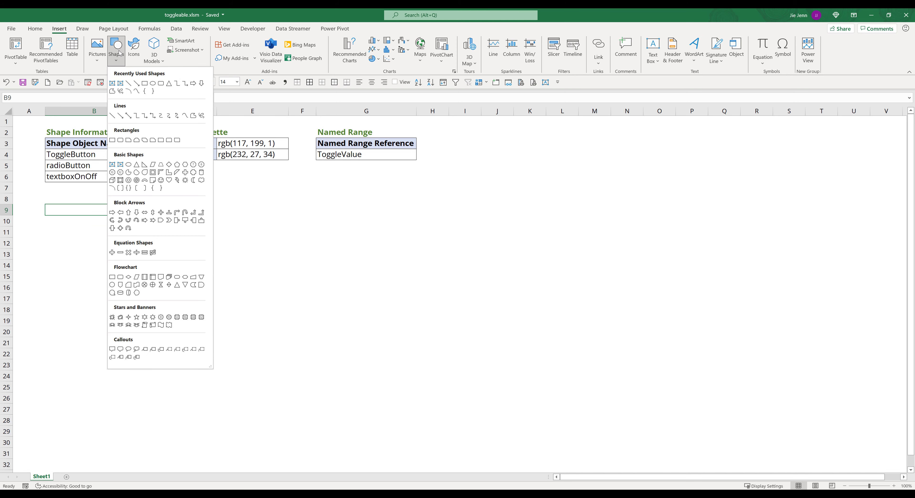
{"action": "left_click", "coordinate": [179, 280]}
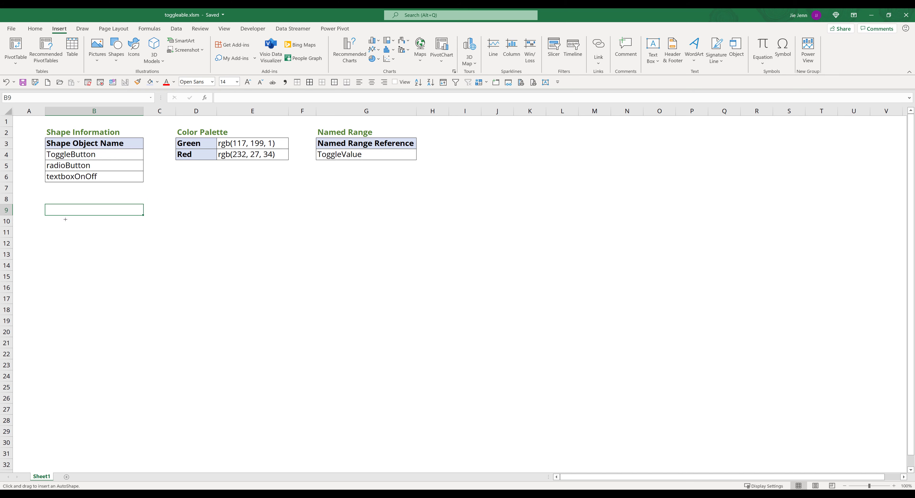
{"action": "left_click_drag", "start_coordinate": [65, 225], "coordinate": [187, 248]}
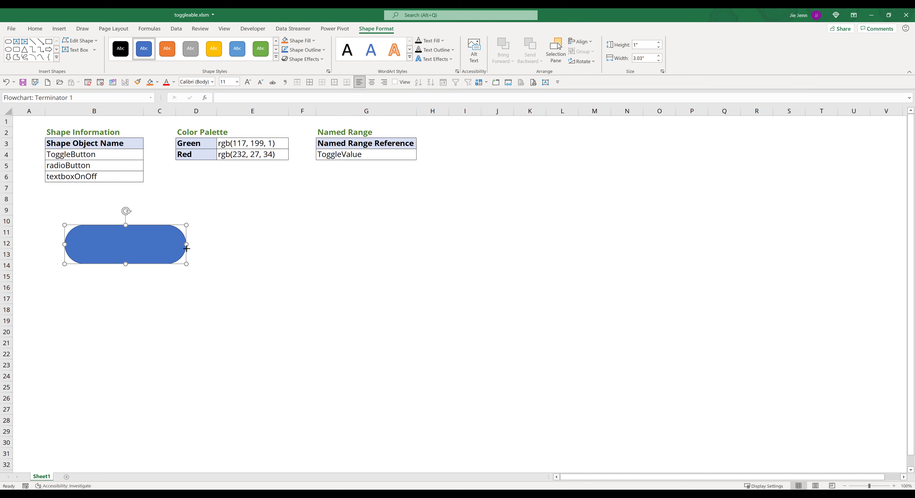
Step: Fill the pill shape with the custom colour RGB 117, 199, 1 from the Format Shape pane
{"action": "right_click", "coordinate": [142, 245]}
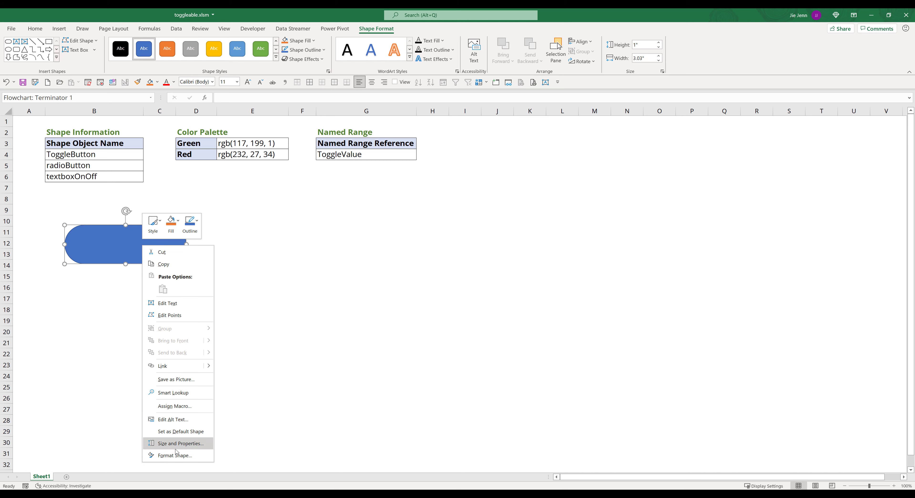
{"action": "left_click", "coordinate": [178, 459]}
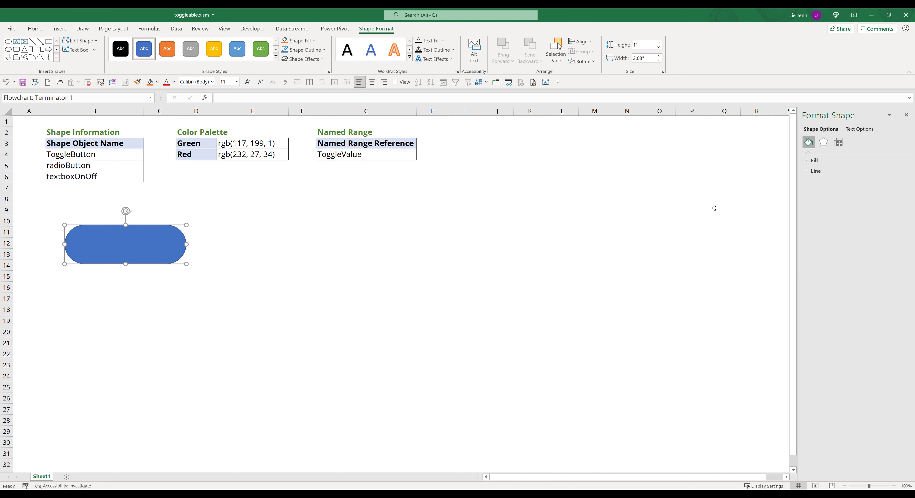
{"action": "left_click_drag", "start_coordinate": [848, 116], "coordinate": [526, 97]}
{"action": "left_click", "coordinate": [494, 141]}
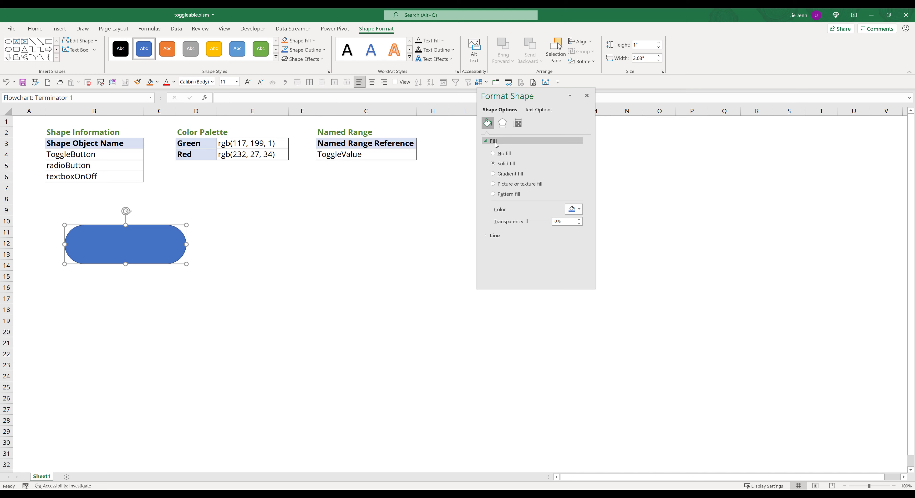
{"action": "left_click", "coordinate": [579, 213]}
{"action": "left_click", "coordinate": [595, 299]}
{"action": "double_click", "coordinate": [501, 292]}
{"action": "type", "text": "117"}
{"action": "key", "text": "Tab"}
{"action": "type", "text": "199"}
{"action": "key", "text": "Tab"}
{"action": "type", "text": "1"}
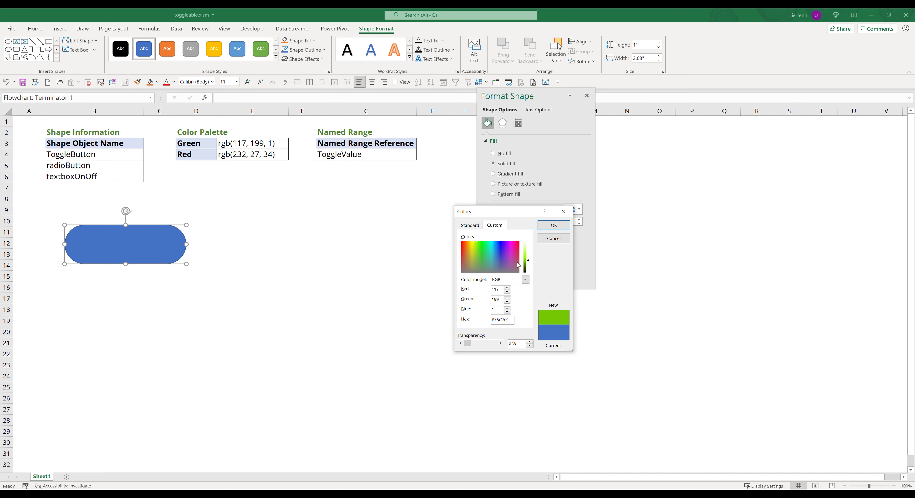
{"action": "left_click", "coordinate": [554, 225]}
Step: Make the pill's outline a gradient line with two stops, dark grey and light grey
{"action": "left_click", "coordinate": [495, 235]}
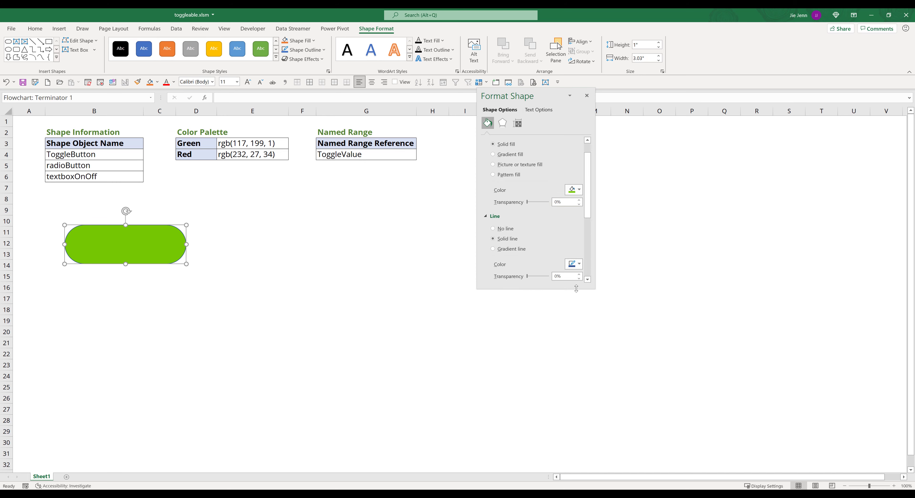
{"action": "left_click_drag", "start_coordinate": [576, 288], "coordinate": [576, 402]}
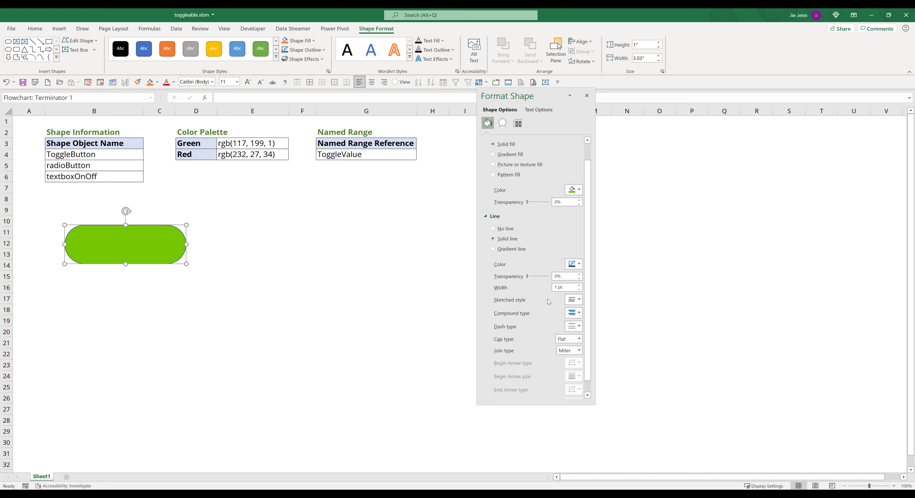
{"action": "left_click", "coordinate": [504, 249]}
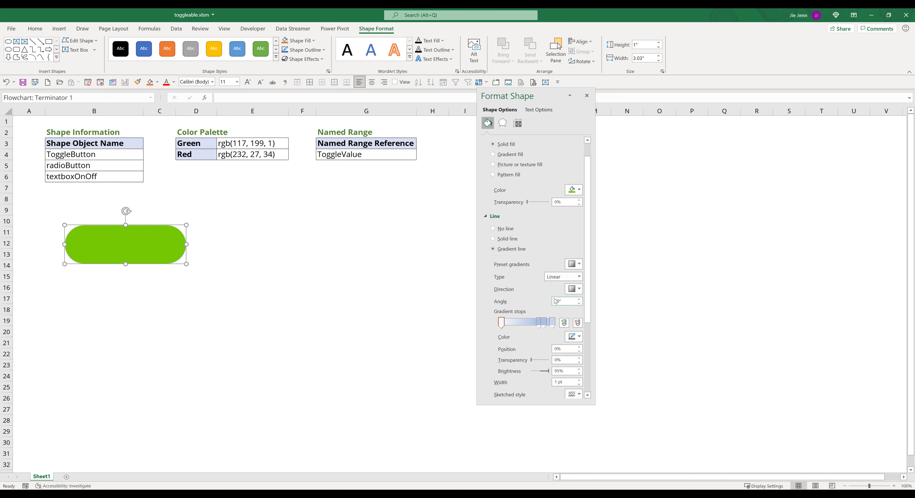
{"action": "left_click", "coordinate": [544, 323]}
{"action": "left_click", "coordinate": [577, 323]}
{"action": "left_click", "coordinate": [541, 323]}
{"action": "left_click", "coordinate": [577, 322]}
{"action": "left_click", "coordinate": [573, 337]}
{"action": "left_click", "coordinate": [569, 390]}
{"action": "left_click", "coordinate": [553, 322]}
{"action": "left_click", "coordinate": [573, 336]}
{"action": "left_click", "coordinate": [569, 373]}
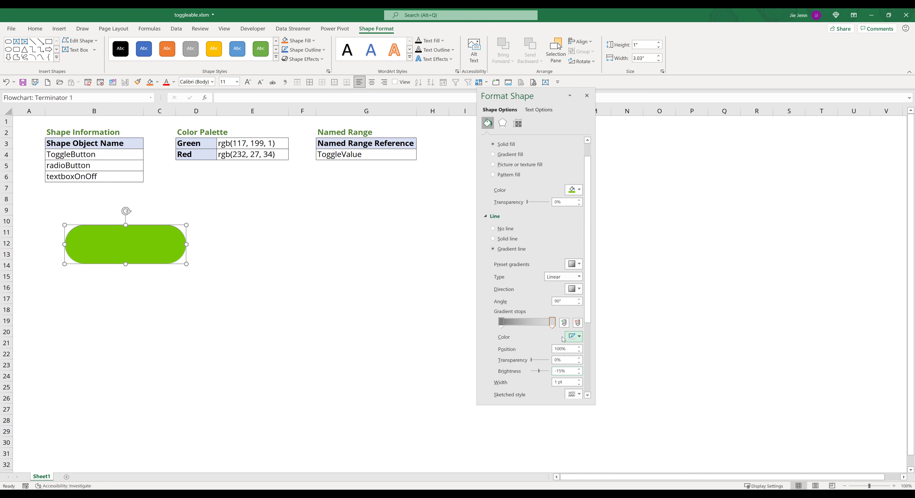
Step: Set the outline gradient angle to 270° and the line width to 3 pt
{"action": "left_click", "coordinate": [569, 301]}
{"action": "double_click", "coordinate": [569, 300]}
{"action": "type", "text": "270"}
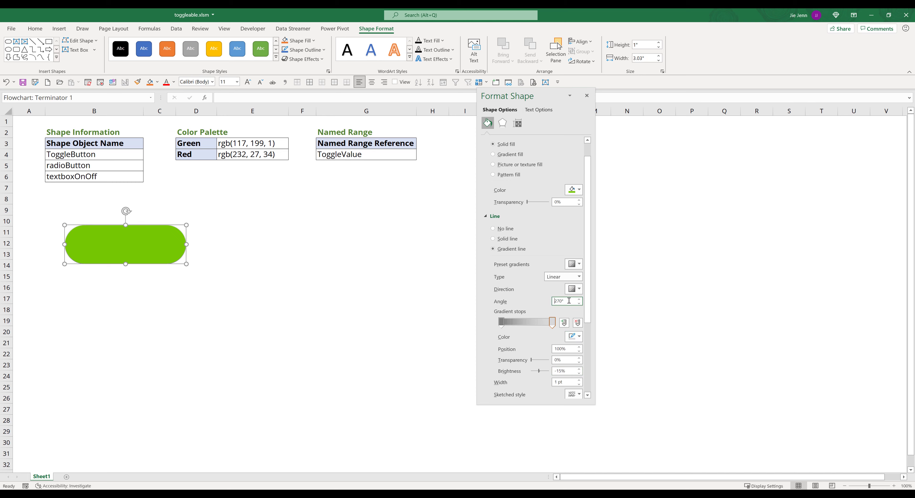
{"action": "triple_click", "coordinate": [566, 382]}
{"action": "type", "text": "3"}
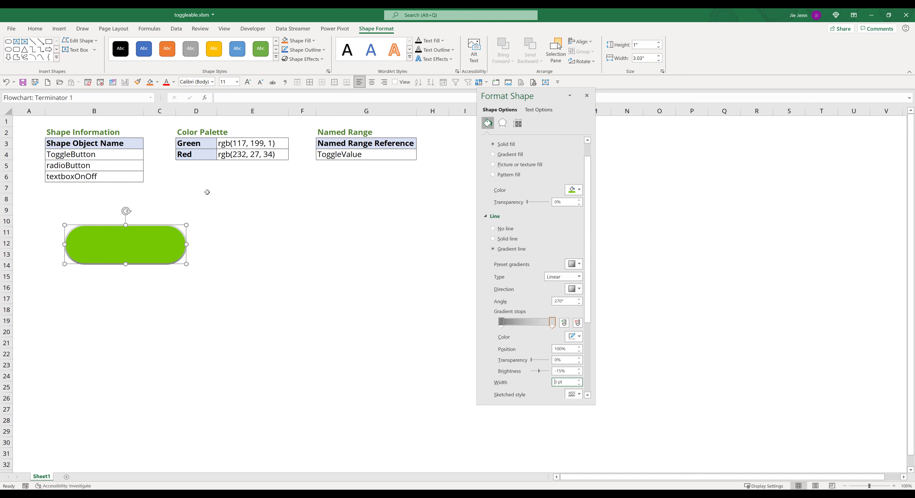
Step: Name the green pill shape ToggleButton in the Name Box
{"action": "left_click", "coordinate": [122, 98]}
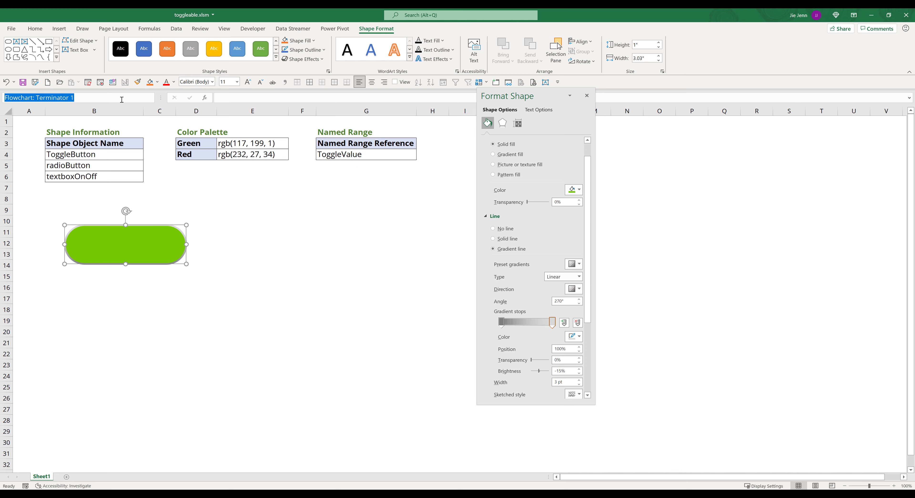
{"action": "type", "text": "Togg"}
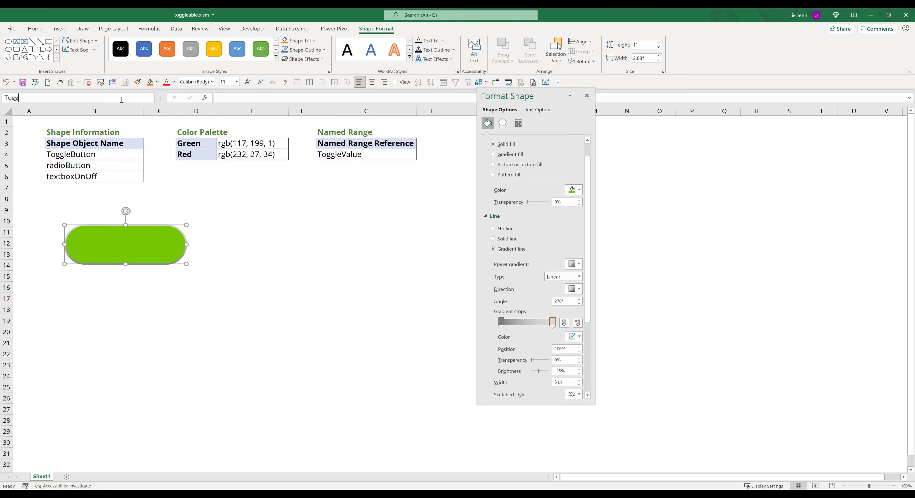
{"action": "type", "text": "leButton"}
{"action": "key", "text": "Return"}
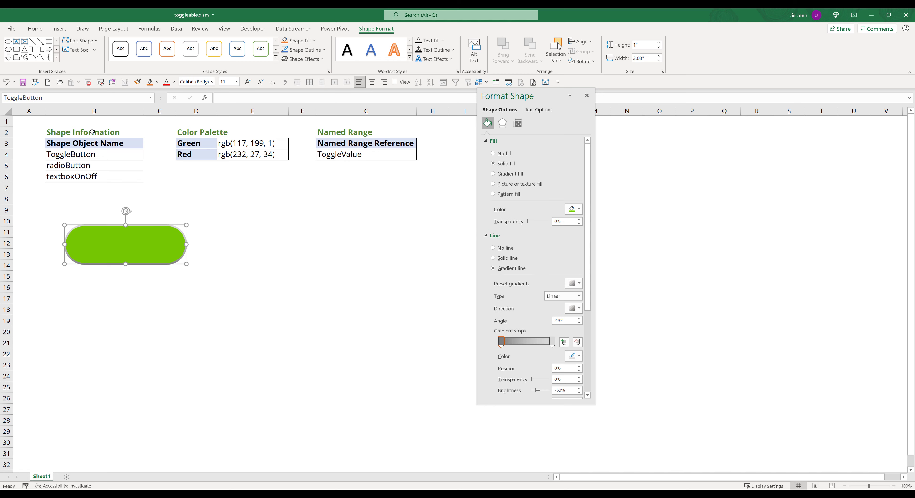
Step: Draw an oval circle over the left end of the ToggleButton pill
{"action": "left_click", "coordinate": [59, 30]}
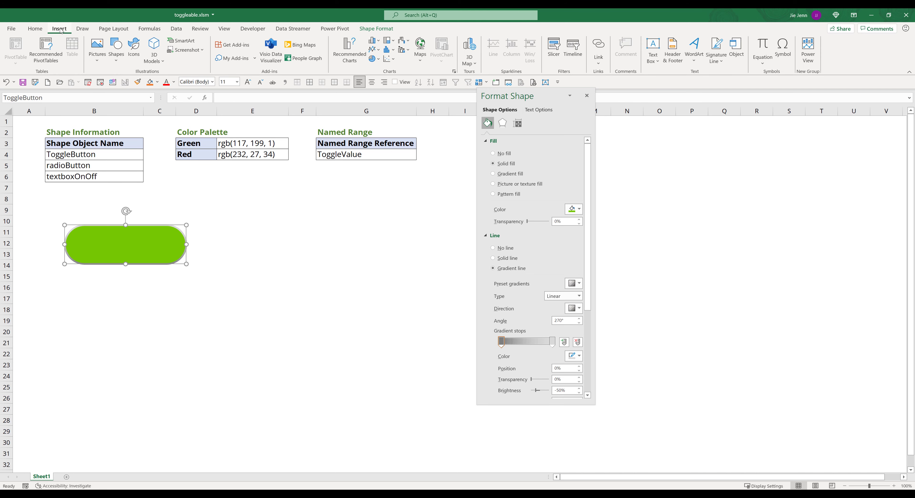
{"action": "left_click", "coordinate": [116, 50]}
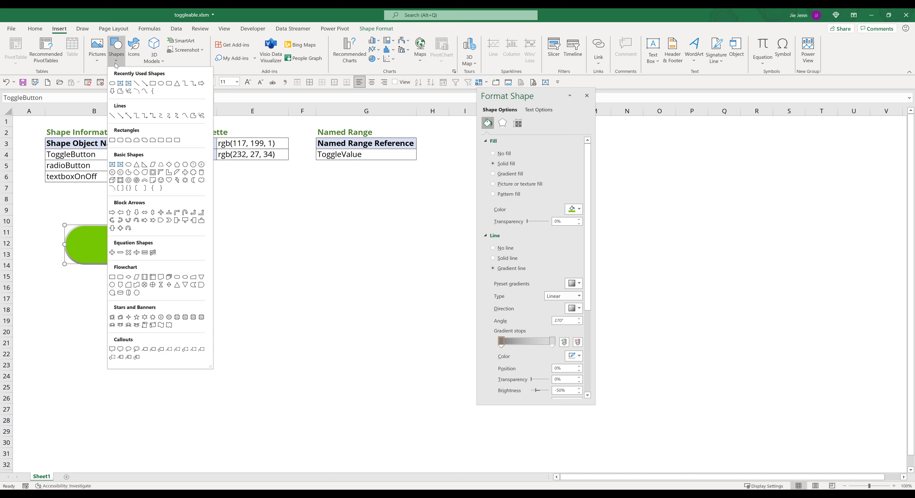
{"action": "left_click", "coordinate": [161, 84]}
{"action": "left_click_drag", "start_coordinate": [76, 233], "coordinate": [105, 228]}
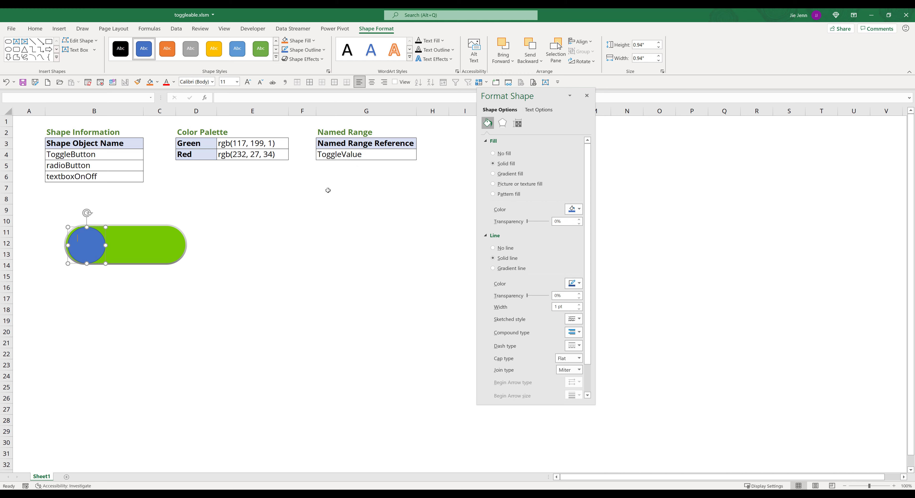
Step: Fill the knob circle white and switch its outline to a gradient line
{"action": "left_click", "coordinate": [574, 209]}
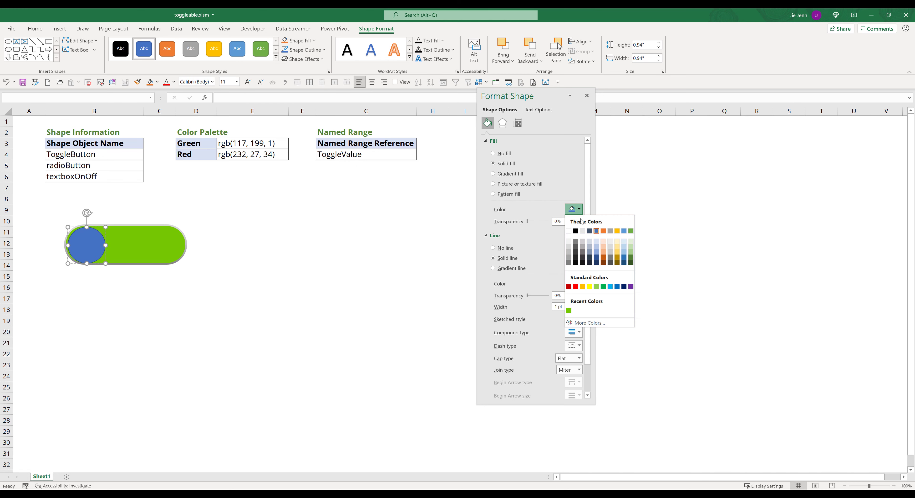
{"action": "left_click", "coordinate": [570, 231]}
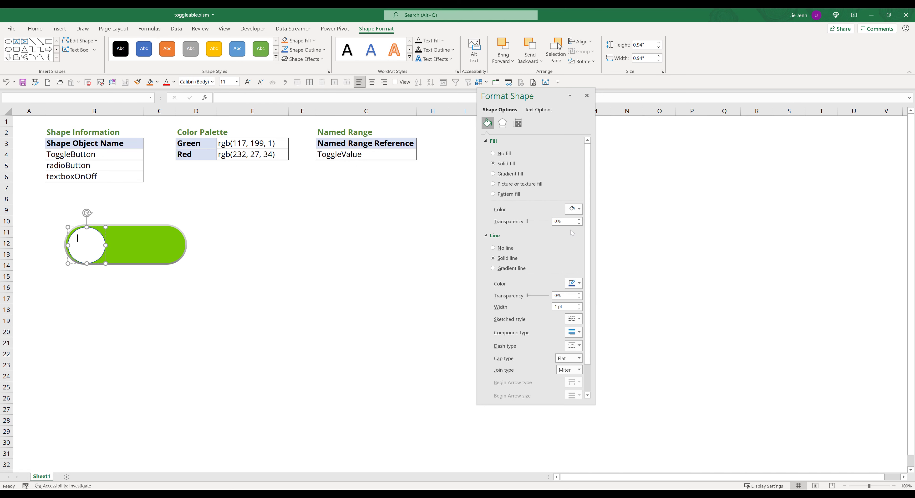
{"action": "left_click", "coordinate": [517, 270]}
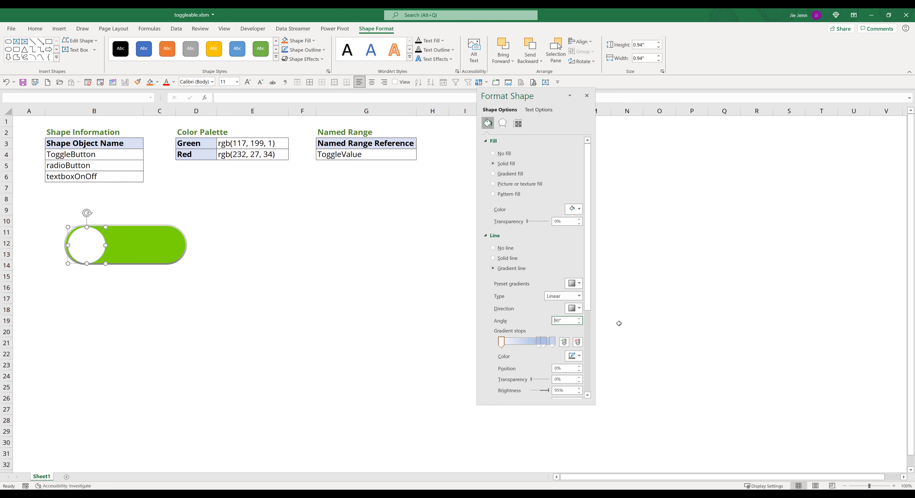
{"action": "key", "text": "shift+End"}
{"action": "type", "text": "2"}
Step: Remove the middle gradient stop and set both remaining outline stops to greys
{"action": "left_click", "coordinate": [543, 342]}
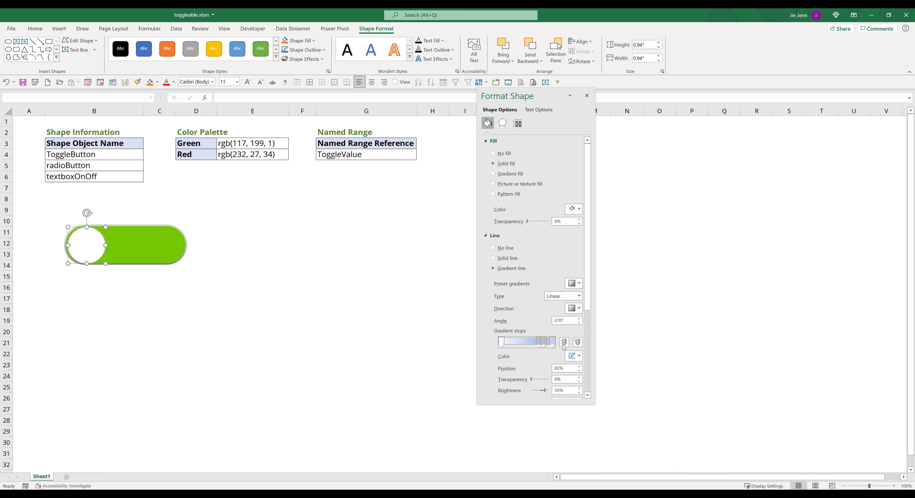
{"action": "left_click", "coordinate": [578, 342]}
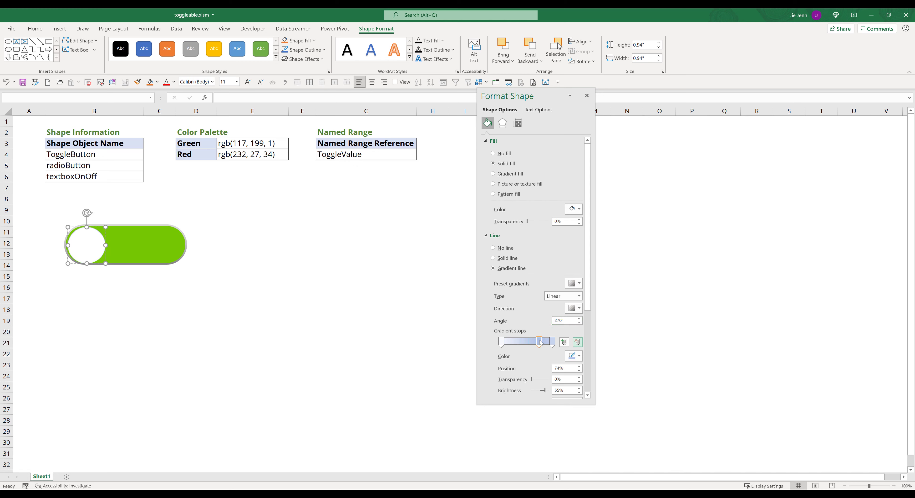
{"action": "left_click", "coordinate": [577, 343]}
{"action": "left_click", "coordinate": [580, 358]}
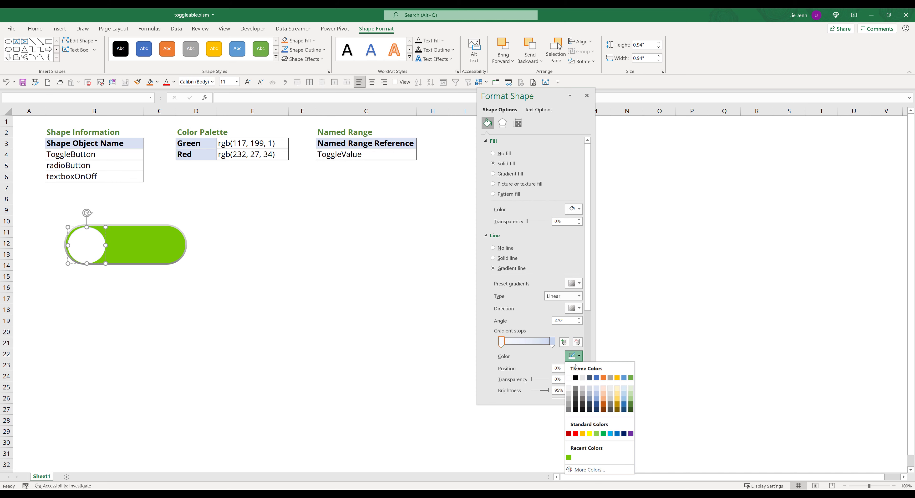
{"action": "left_click", "coordinate": [575, 387]}
{"action": "left_click", "coordinate": [552, 342]}
{"action": "left_click", "coordinate": [574, 355]}
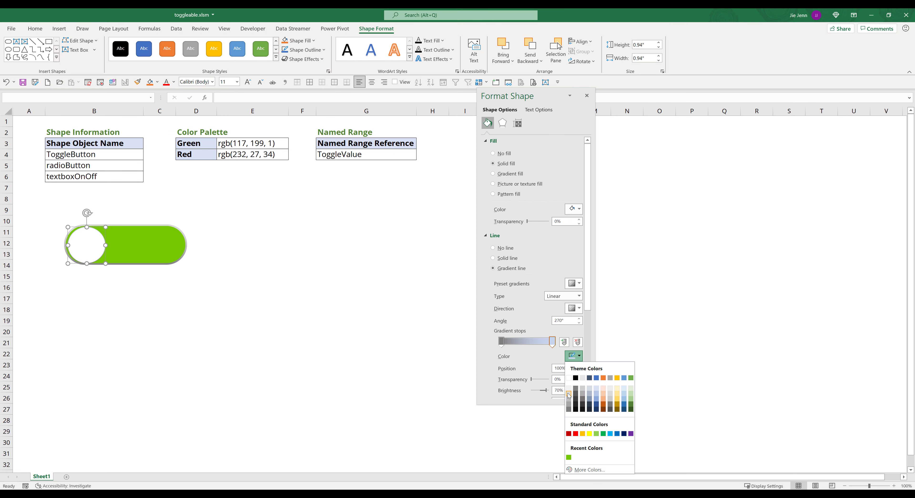
{"action": "left_click", "coordinate": [570, 394]}
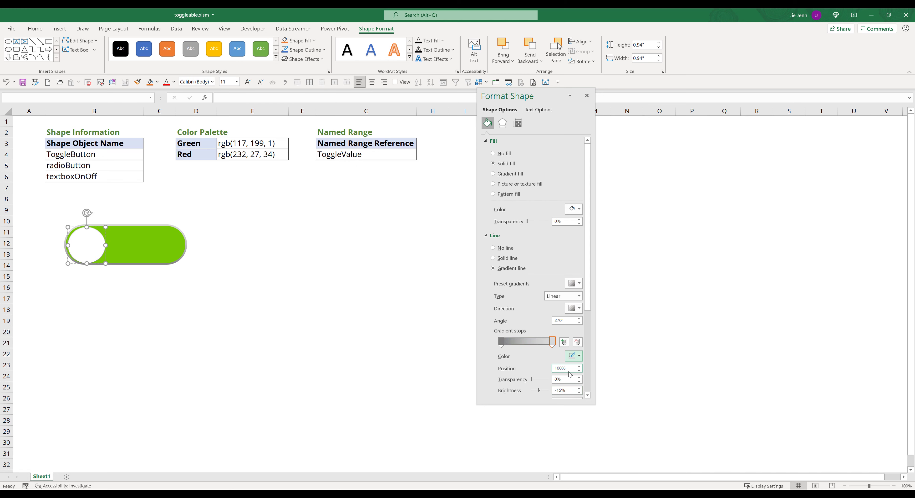
Step: Set the knob's outline width to 2 pt
{"action": "scroll", "coordinate": [570, 376], "scroll_direction": "down", "scroll_amount": 3}
{"action": "left_click", "coordinate": [571, 342]}
{"action": "type", "text": "2"}
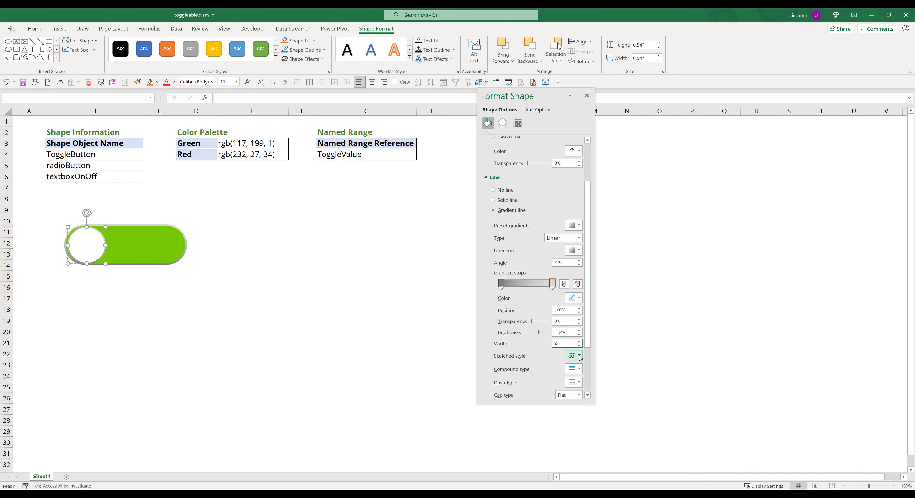
{"action": "left_click_drag", "start_coordinate": [105, 239], "coordinate": [104, 238]}
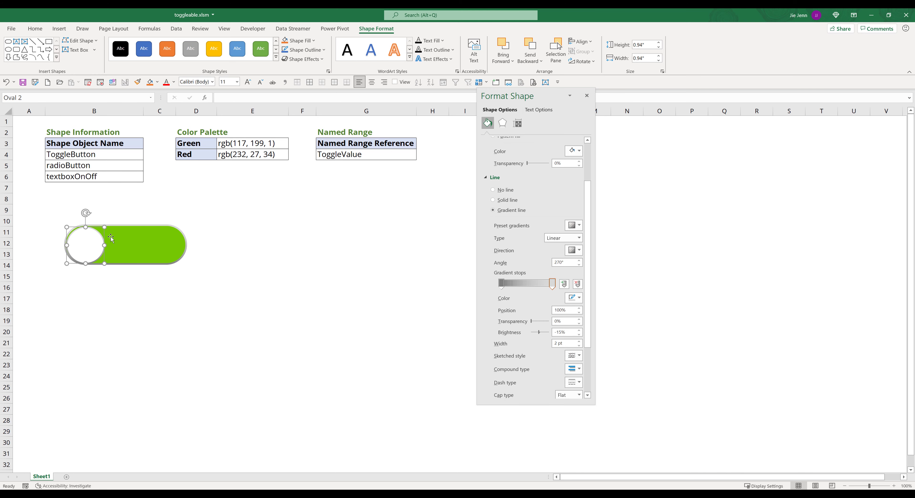
{"action": "left_click", "coordinate": [112, 238]}
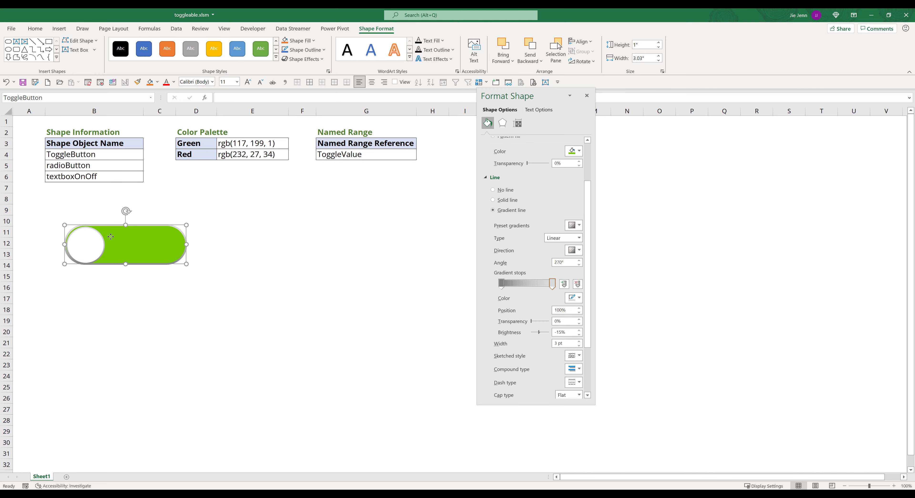
Step: Draw a horizontal text box on the green area right of the knob and adjust its width
{"action": "key", "text": "Escape"}
{"action": "left_click", "coordinate": [59, 29]}
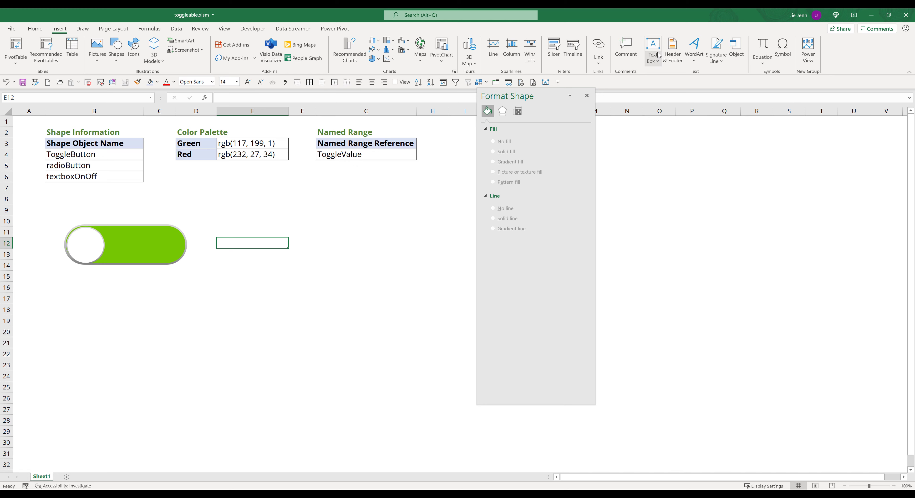
{"action": "left_click", "coordinate": [659, 55]}
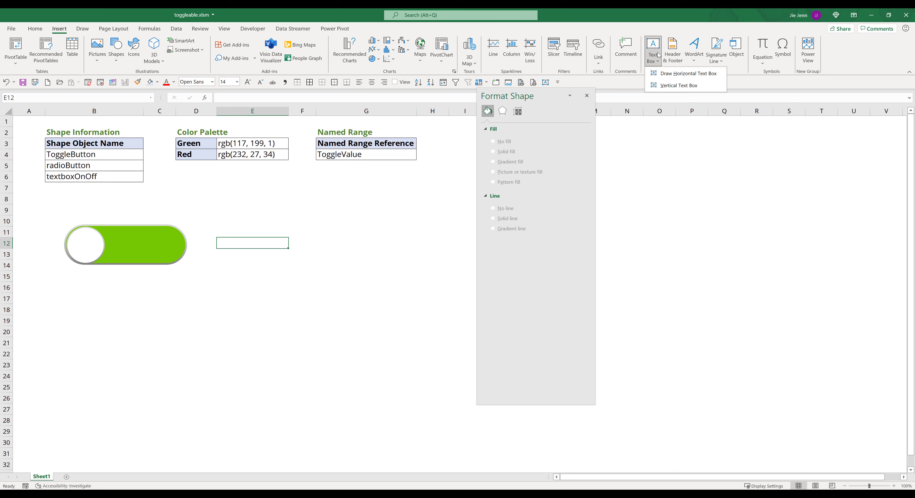
{"action": "left_click", "coordinate": [663, 77]}
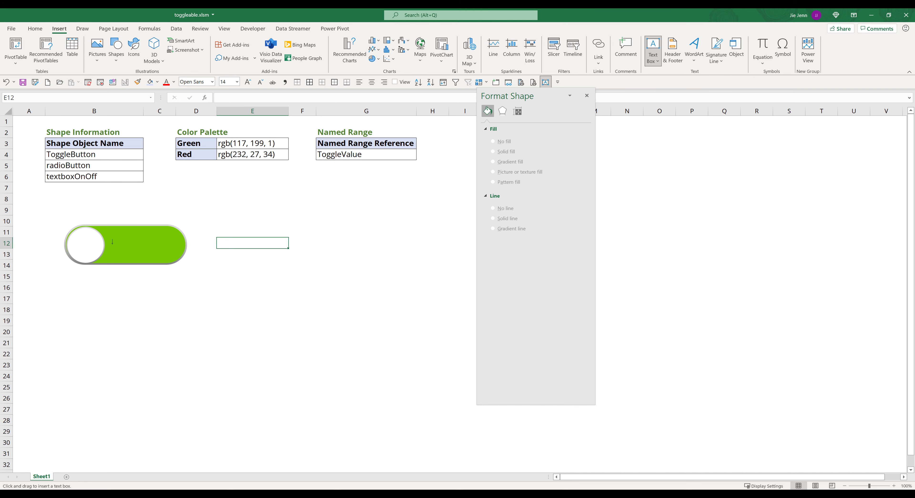
{"action": "mouse_move", "coordinate": [108, 233]}
{"action": "left_mouse_down"}
{"action": "mouse_move", "coordinate": [113, 254]}
{"action": "mouse_move", "coordinate": [163, 259]}
{"action": "left_mouse_up"}
{"action": "mouse_move", "coordinate": [108, 243]}
{"action": "left_mouse_down"}
{"action": "mouse_move", "coordinate": [88, 242]}
{"action": "mouse_move", "coordinate": [106, 245]}
{"action": "left_mouse_up"}
{"action": "left_click_drag", "start_coordinate": [163, 245], "coordinate": [151, 245]}
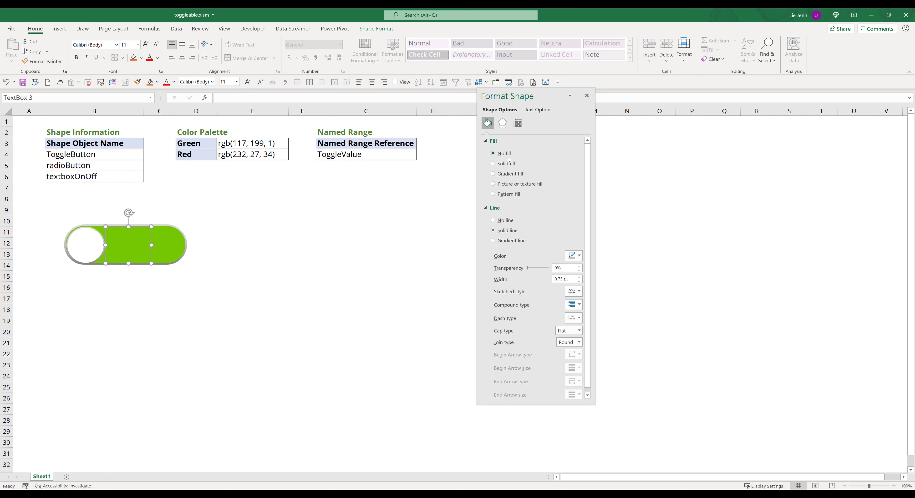
Step: Remove the text box outline, type ON, and align it middle and left
{"action": "left_click", "coordinate": [507, 221]}
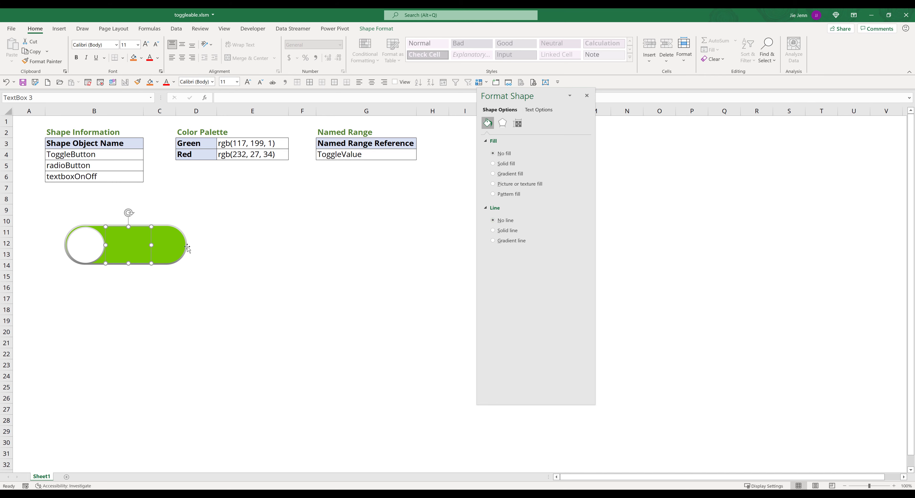
{"action": "left_click", "coordinate": [133, 242]}
{"action": "type", "text": "ON"}
{"action": "left_click", "coordinate": [184, 45]}
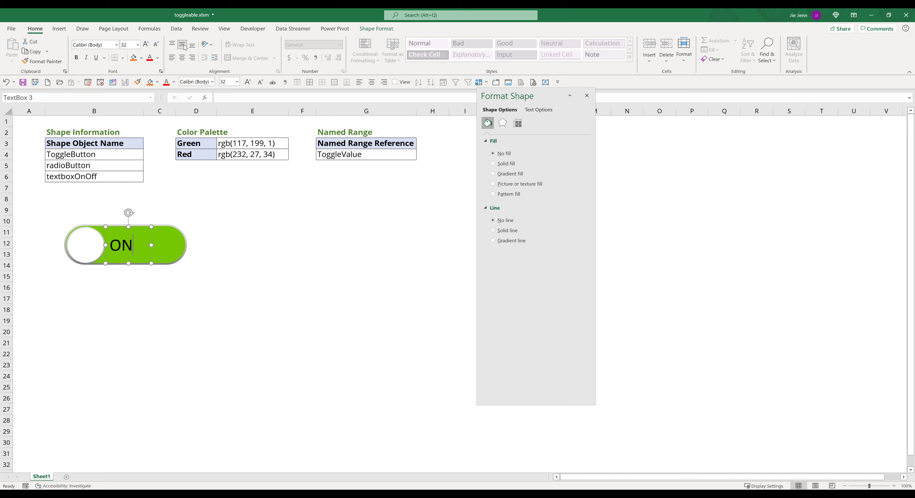
{"action": "left_click", "coordinate": [173, 60]}
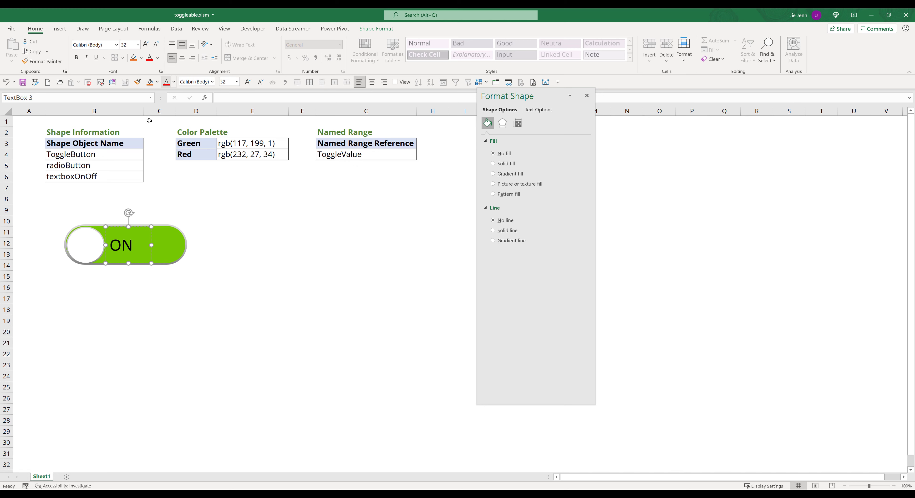
Step: Make the ON label white and bold, then nudge the white knob into place
{"action": "double_click", "coordinate": [132, 248]}
{"action": "left_click", "coordinate": [159, 60]}
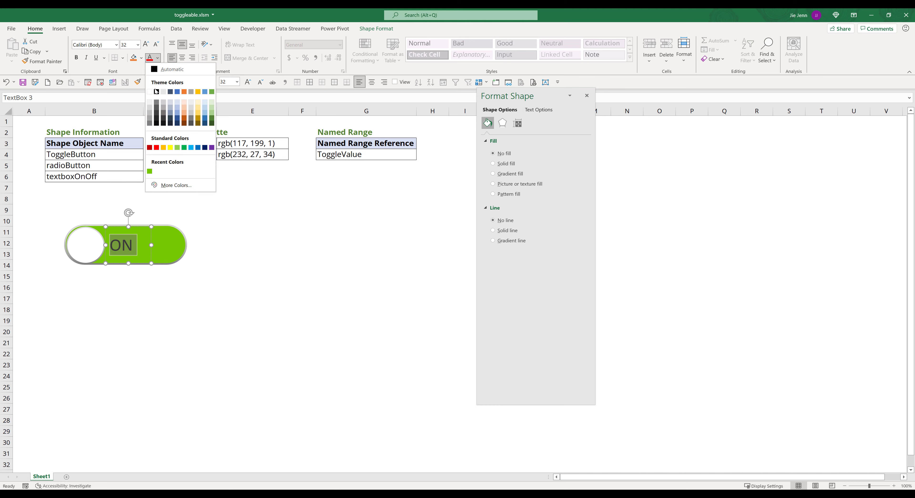
{"action": "left_click", "coordinate": [152, 92]}
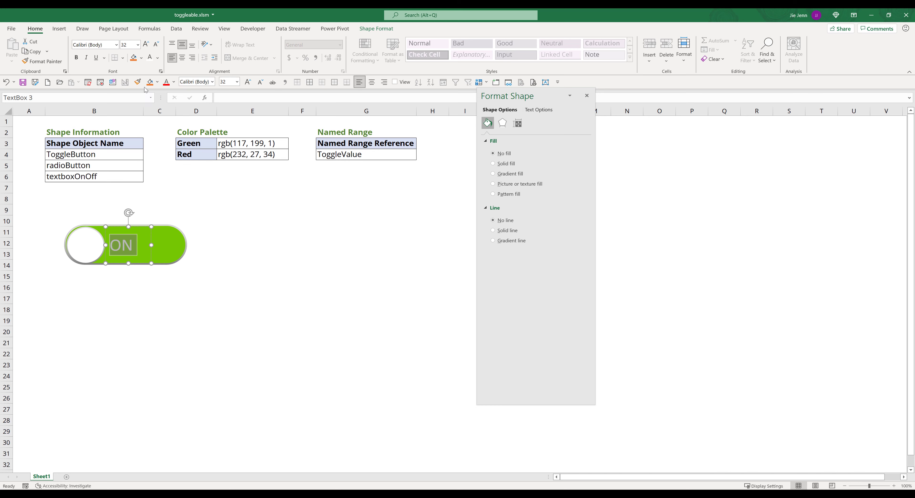
{"action": "left_click", "coordinate": [76, 57]}
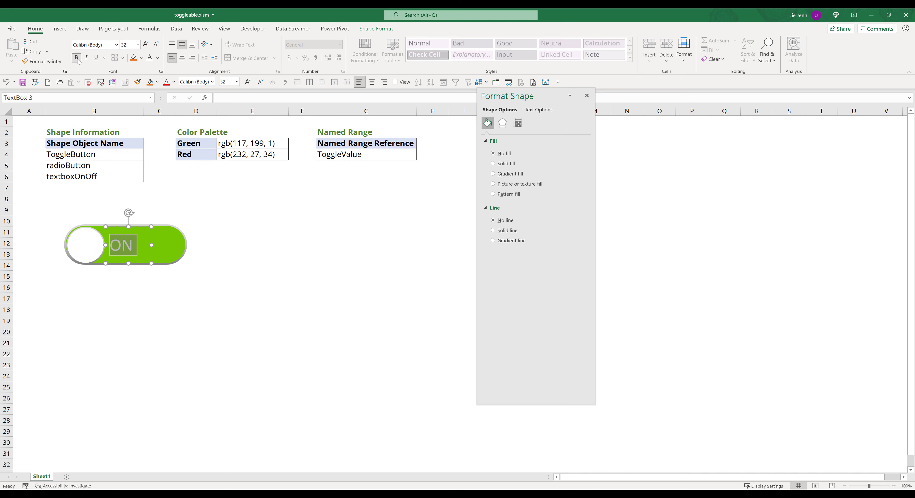
{"action": "left_click", "coordinate": [121, 253]}
{"action": "left_click", "coordinate": [88, 249]}
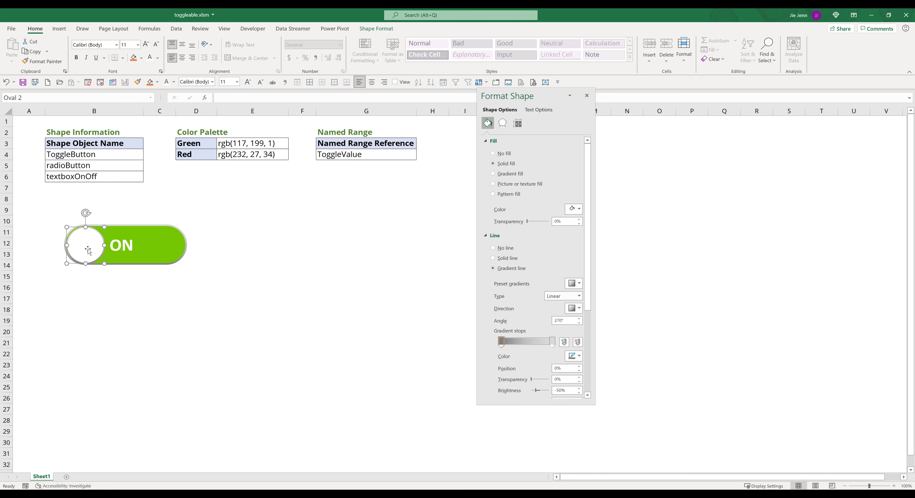
{"action": "mouse_move", "coordinate": [88, 250]}
{"action": "left_mouse_down"}
{"action": "mouse_move", "coordinate": [167, 250]}
{"action": "mouse_move", "coordinate": [87, 242]}
{"action": "left_mouse_up"}
{"action": "left_click", "coordinate": [147, 247]}
Step: Name the label text box txtboxOnOff and enter that name in cell B6
{"action": "left_click", "coordinate": [116, 246]}
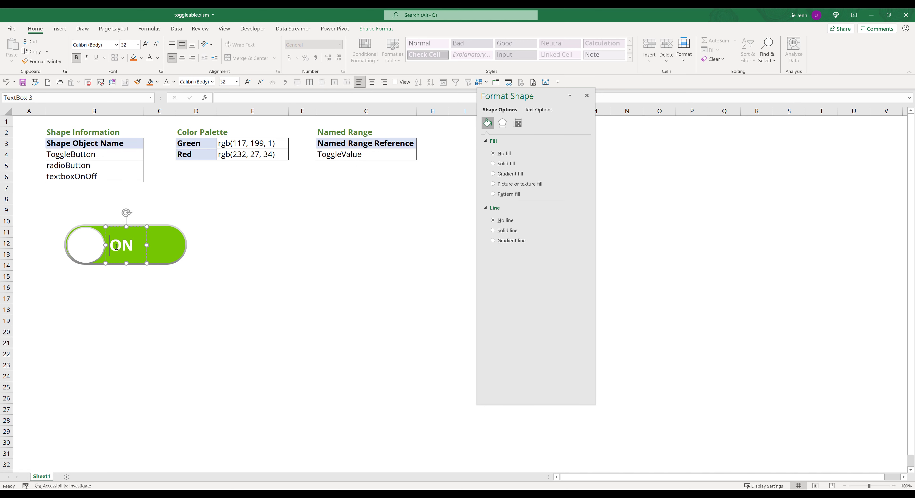
{"action": "left_click", "coordinate": [171, 250]}
{"action": "left_click", "coordinate": [102, 246]}
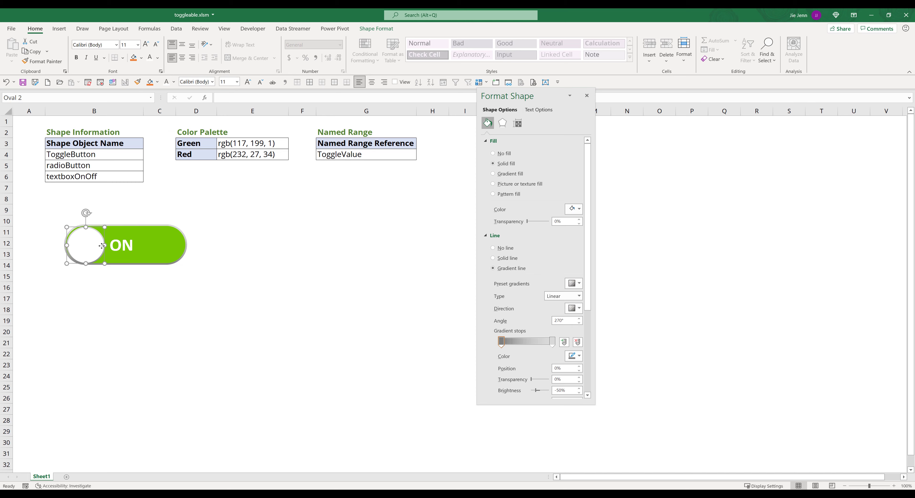
{"action": "left_click", "coordinate": [134, 246]}
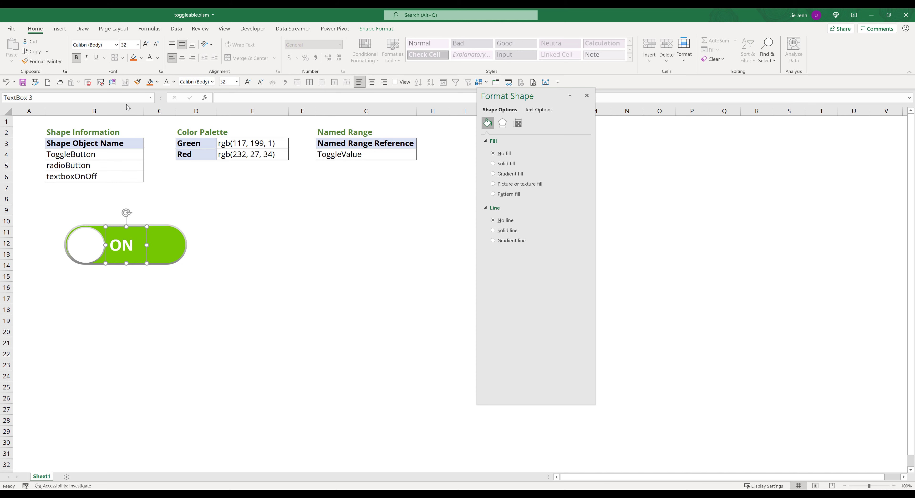
{"action": "left_click", "coordinate": [121, 95]}
{"action": "type", "text": "txtboxOnOff"}
{"action": "key", "text": "Return"}
{"action": "left_click", "coordinate": [113, 176]}
{"action": "type", "text": "txtboxOnOff"}
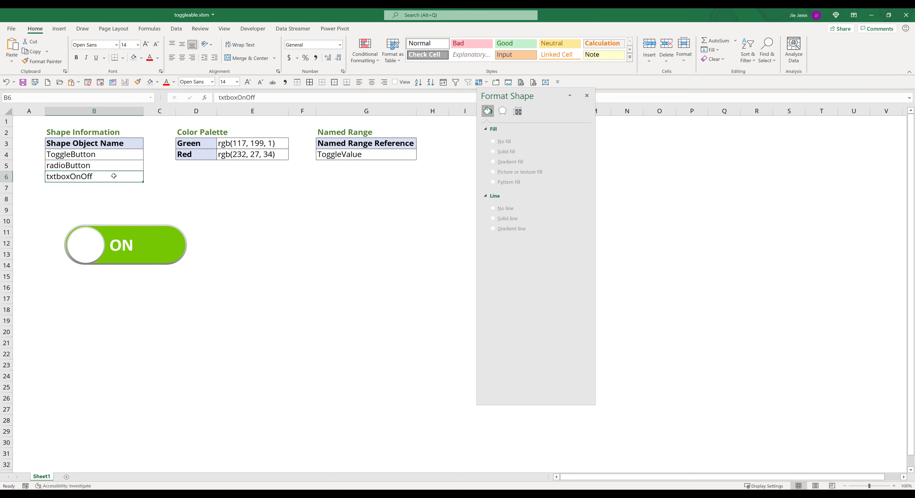
{"action": "left_click", "coordinate": [116, 193]}
Step: Rename the white circle knob to radioButton in the Name Box
{"action": "right_click", "coordinate": [96, 242]}
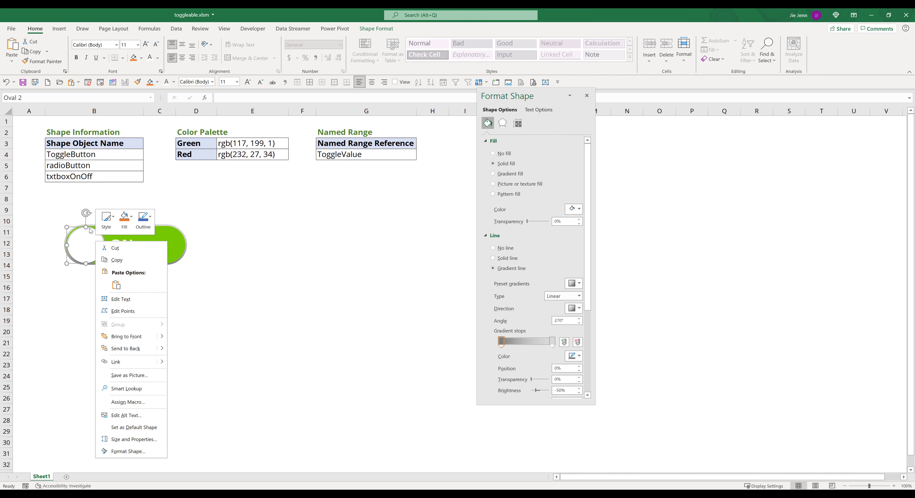
{"action": "key", "text": "Escape"}
{"action": "left_click", "coordinate": [74, 97]}
{"action": "type", "text": "radioButton"}
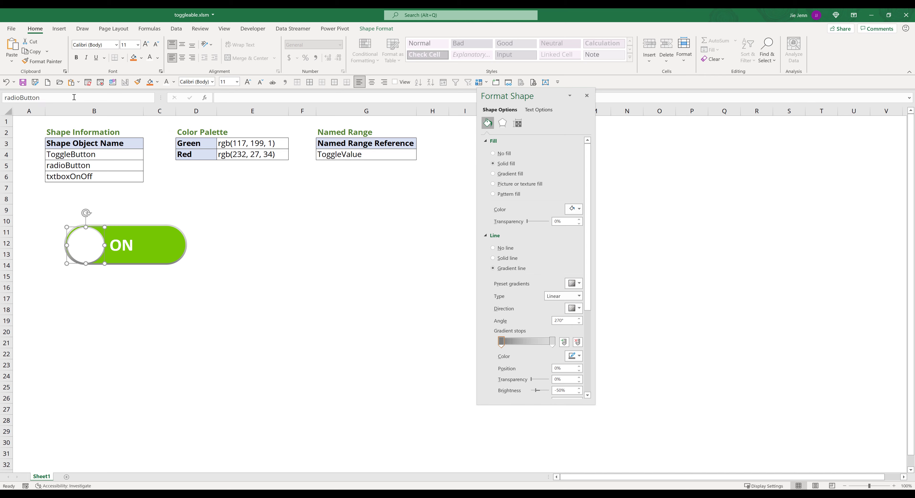
{"action": "key", "text": "Return"}
Step: Open the VBA editor from the Developer tab and place it beside the sheet with a wider project tree
{"action": "left_click", "coordinate": [217, 245]}
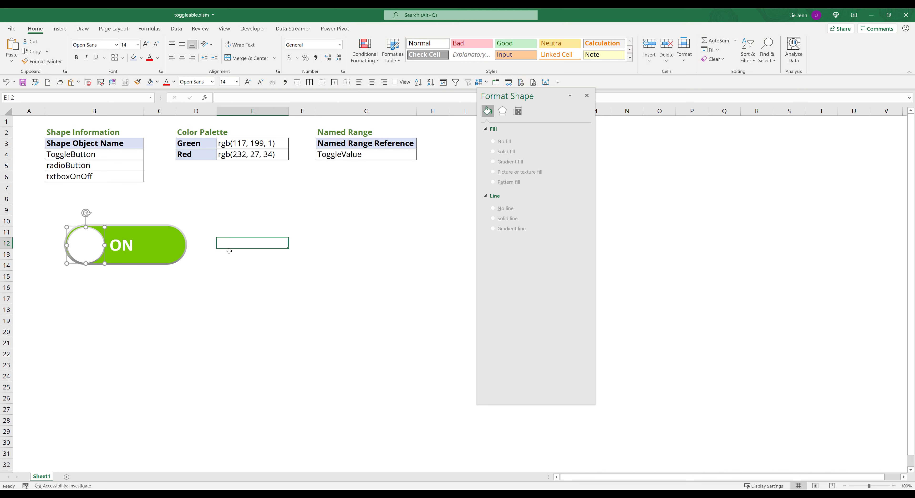
{"action": "left_click", "coordinate": [262, 31]}
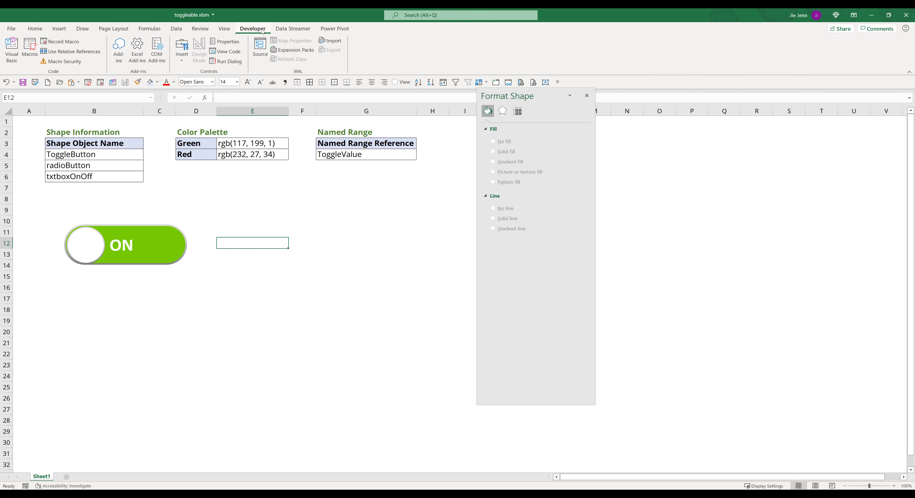
{"action": "left_click", "coordinate": [13, 49]}
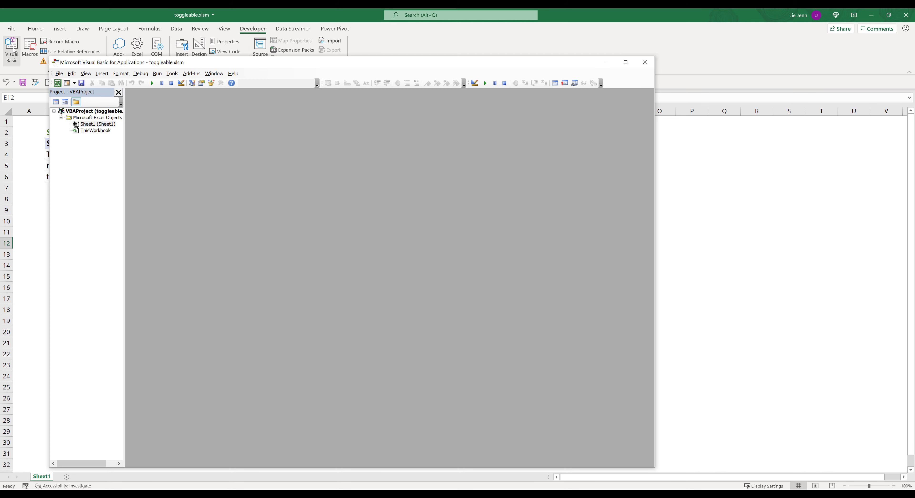
{"action": "left_click_drag", "start_coordinate": [205, 64], "coordinate": [376, 46]}
{"action": "left_click_drag", "start_coordinate": [298, 112], "coordinate": [332, 112]}
Step: Insert a new module under ThisWorkbook and declare Sub Toggle_Button
{"action": "left_click", "coordinate": [277, 113]}
{"action": "right_click", "coordinate": [277, 113]}
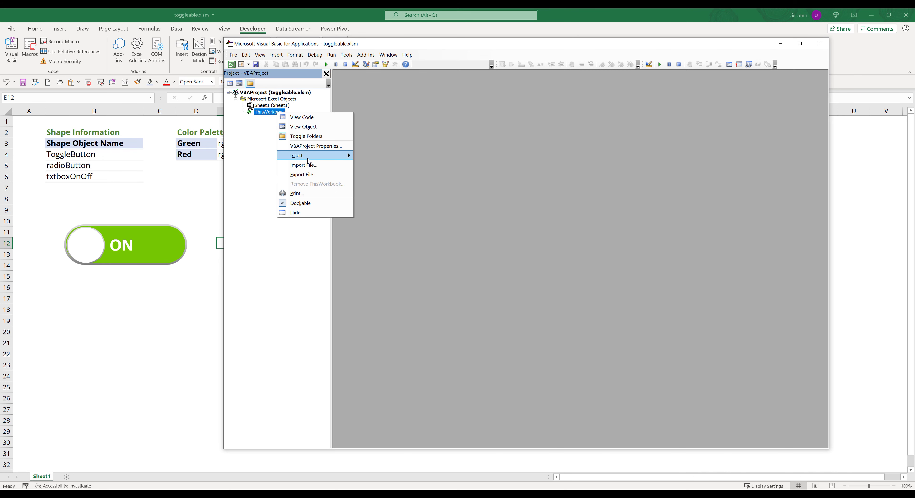
{"action": "mouse_move", "coordinate": [341, 156]}
{"action": "left_click", "coordinate": [372, 166]}
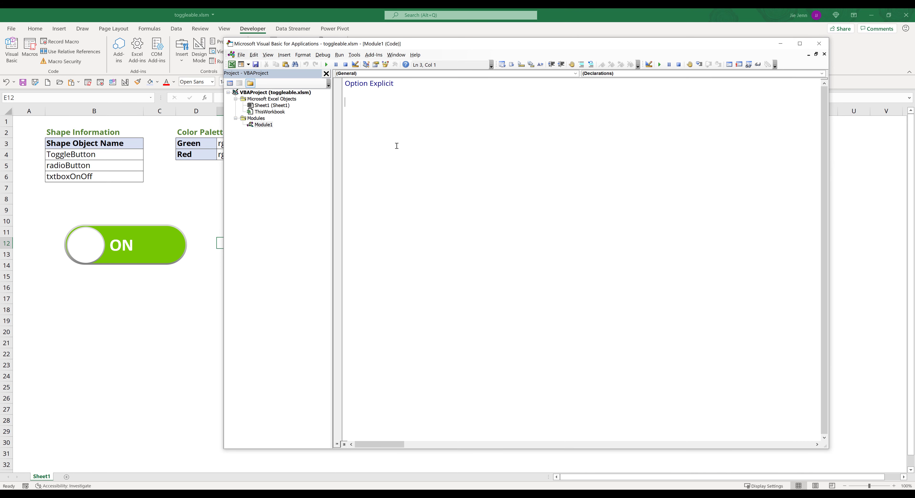
{"action": "type", "text": "Sub Toggle_Button"}
{"action": "key", "text": "Return"}
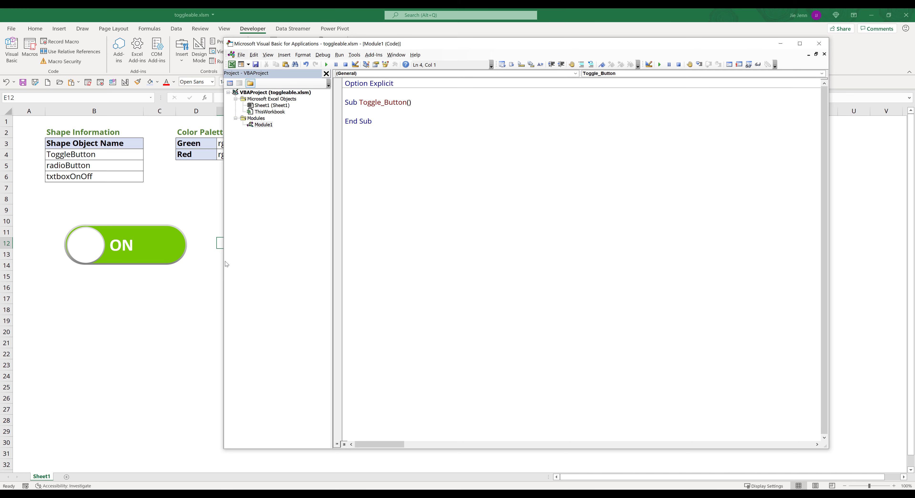
Step: Name cell E11 'ToggleValue' in the Name Box and enter TRUE in it
{"action": "left_click", "coordinate": [177, 292]}
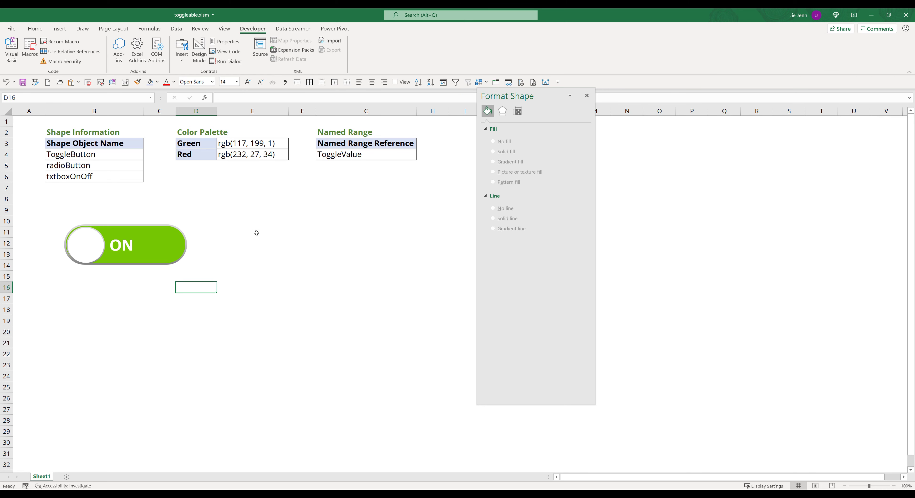
{"action": "left_click", "coordinate": [249, 233]}
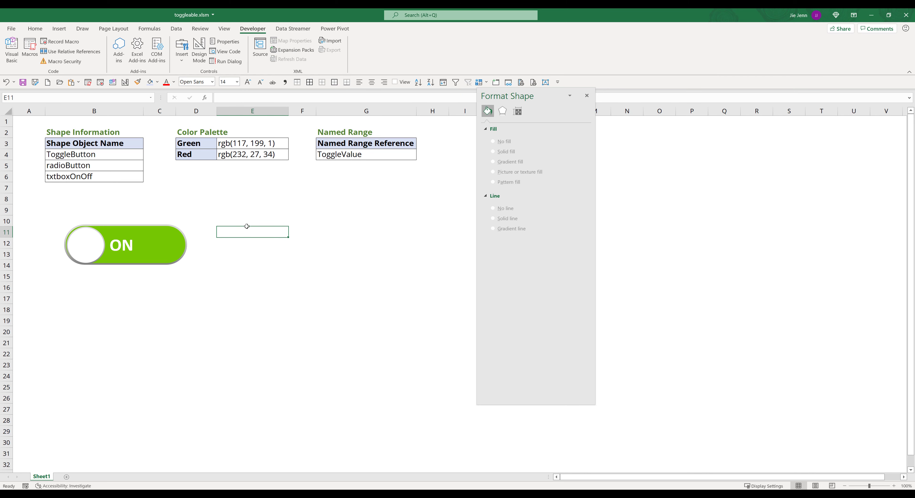
{"action": "left_click", "coordinate": [74, 98]}
{"action": "type", "text": "ToggleValue"}
{"action": "left_click", "coordinate": [255, 233]}
{"action": "type", "text": "TRUE"}
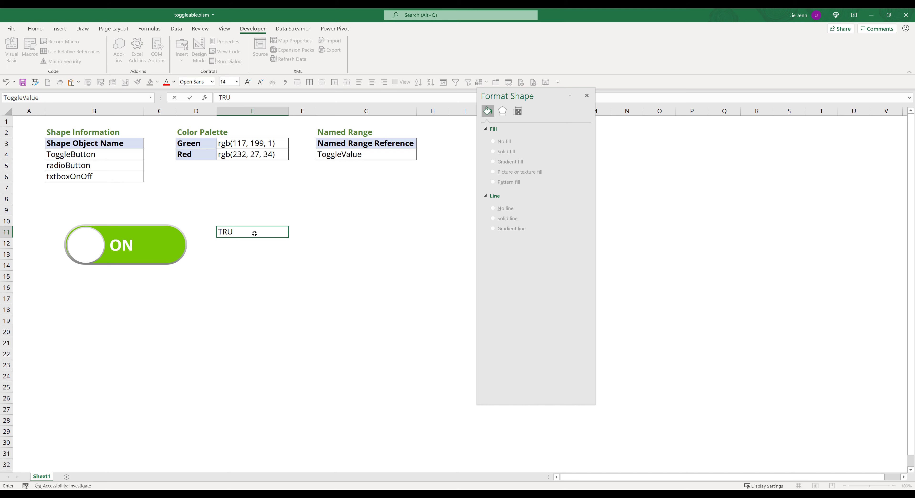
{"action": "key", "text": "Return"}
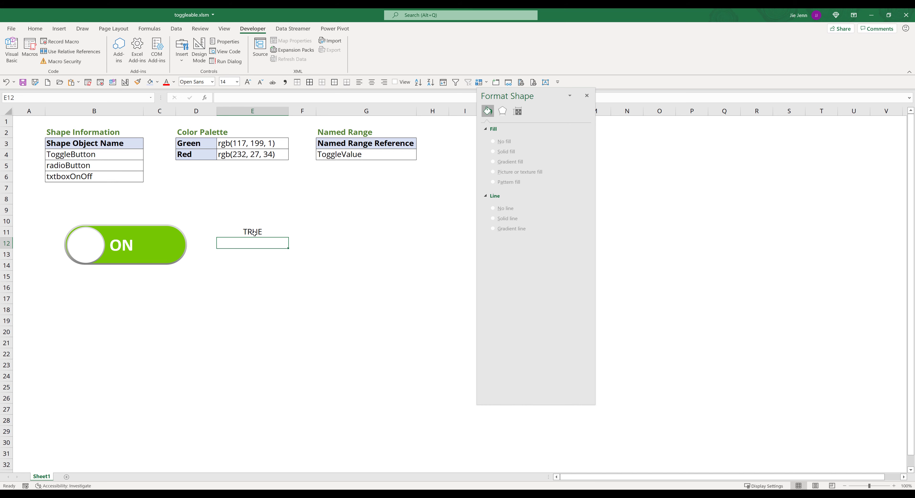
Step: Reopen the VBA editor with Alt+F11, close the Project pane and narrow it beside the worksheet
{"action": "left_click", "coordinate": [264, 263]}
{"action": "key", "text": "alt+F11"}
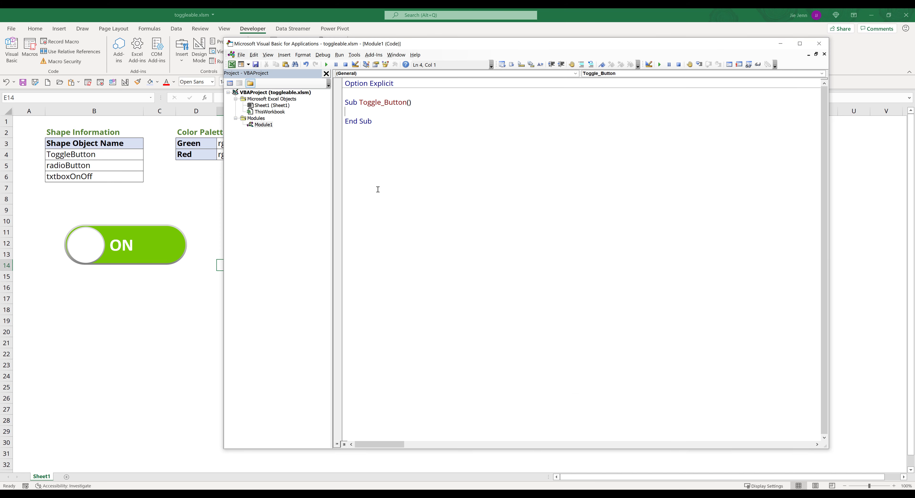
{"action": "left_click", "coordinate": [326, 73]}
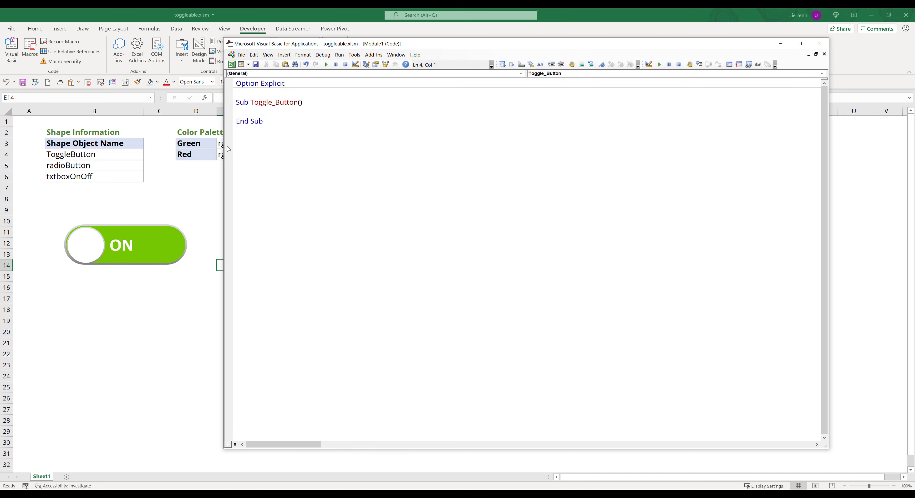
{"action": "left_click_drag", "start_coordinate": [224, 146], "coordinate": [305, 146]}
{"action": "key", "text": "Return"}
{"action": "key", "text": "Return"}
{"action": "key", "text": "Return"}
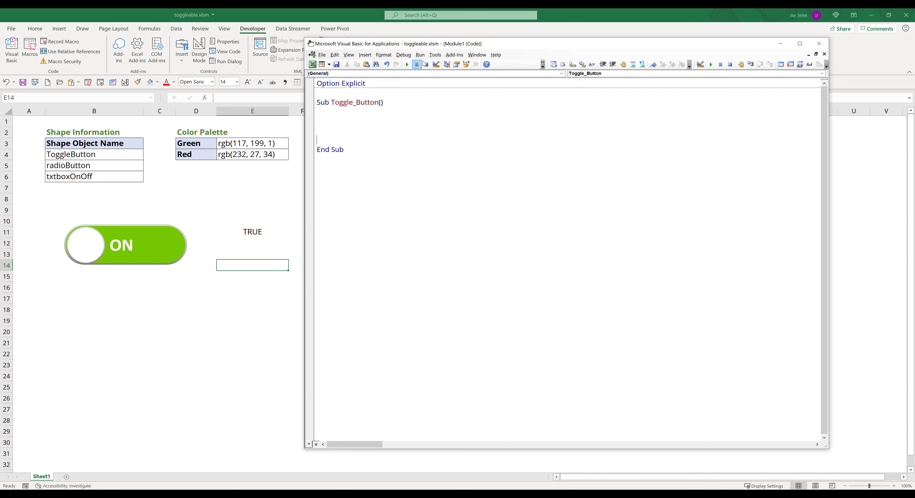
Step: Set the code font size to 14 under Tools > Options > Editor Format
{"action": "left_click", "coordinate": [435, 55]}
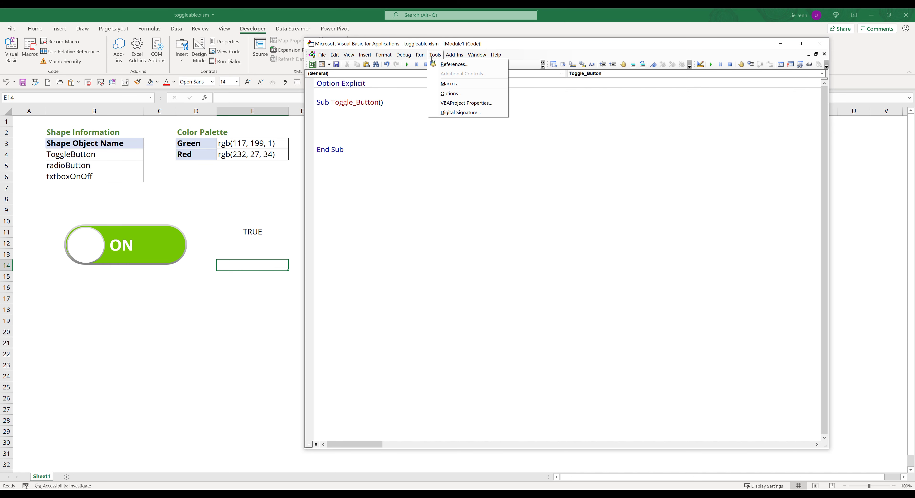
{"action": "left_click", "coordinate": [451, 93]}
{"action": "left_click", "coordinate": [392, 139]}
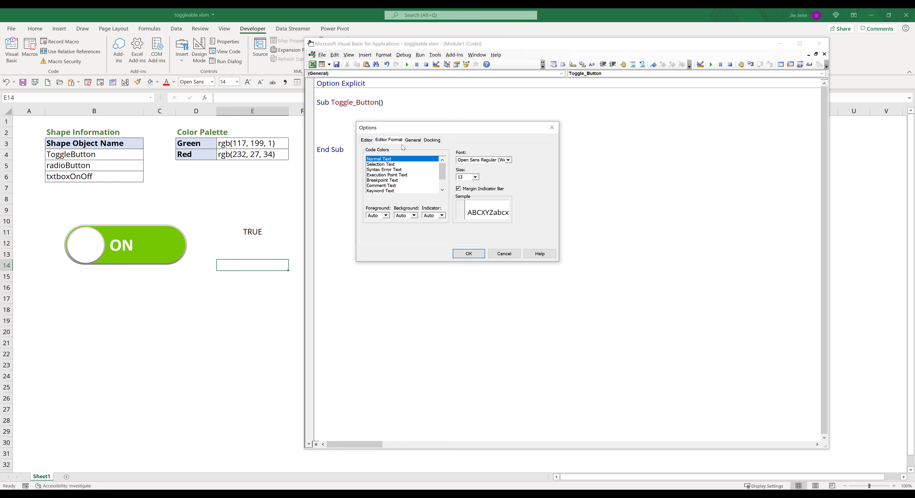
{"action": "double_click", "coordinate": [467, 177]}
{"action": "type", "text": "14"}
{"action": "key", "text": "Return"}
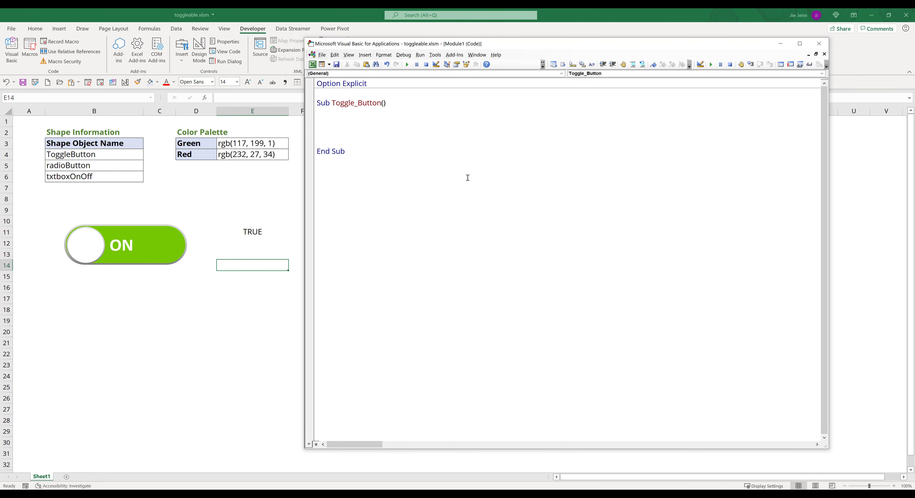
{"action": "left_click", "coordinate": [447, 115]}
Step: Declare ws As Worksheet and set it to ThisWorkbook.ActiveSheet
{"action": "key", "text": "Return"}
{"action": "type", "text": "dim ws as wor"}
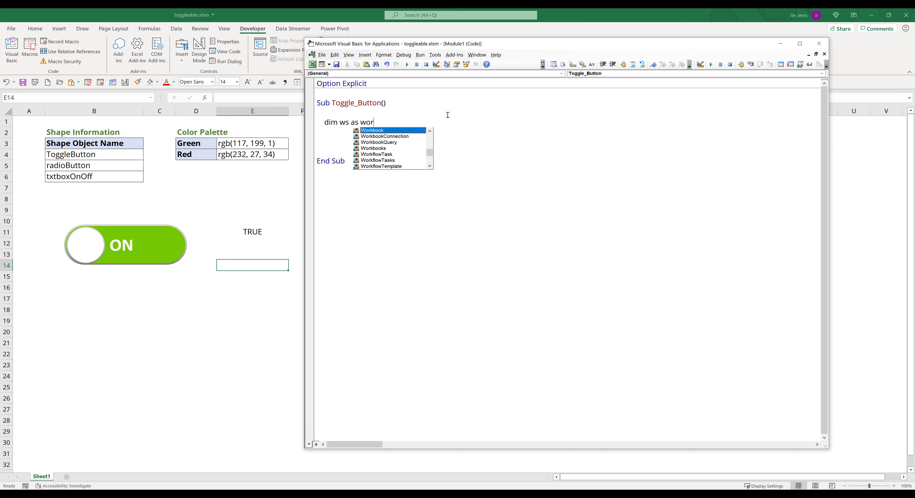
{"action": "type", "text": "ksheet"}
{"action": "key", "text": "Return"}
{"action": "key", "text": "Return"}
{"action": "type", "text": "set w"}
{"action": "key", "text": "BackSpace"}
{"action": "type", "text": "ws"}
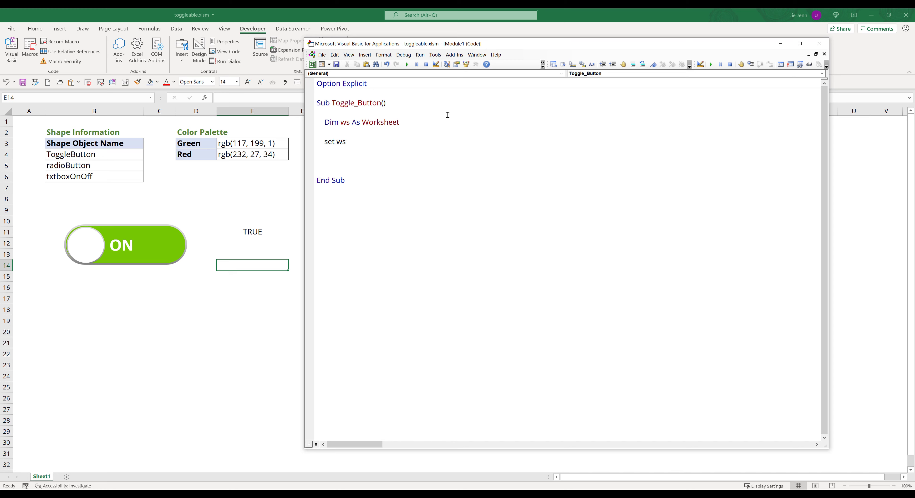
{"action": "type", "text": " = thisworkbook.activesh"}
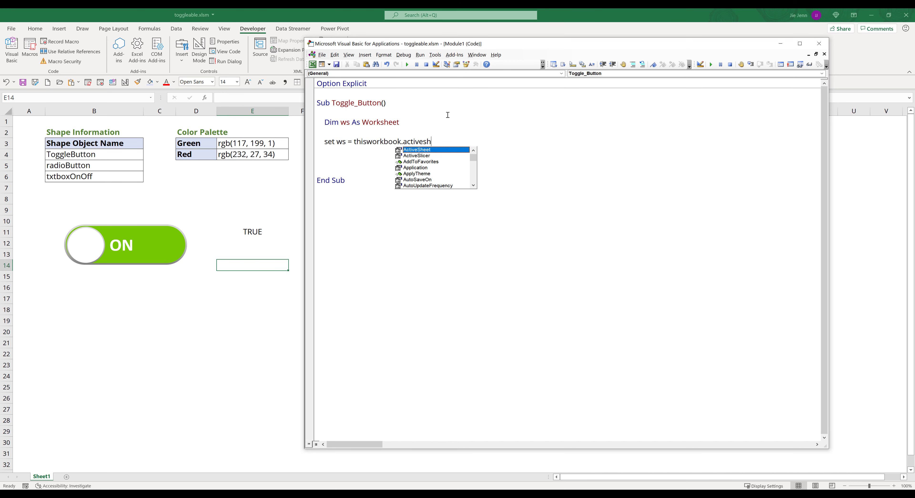
{"action": "key", "text": "Return"}
Step: Add Set ws = Nothing before End Sub and an empty With ws … End With block
{"action": "key", "text": "Down"}
{"action": "key", "text": "Down"}
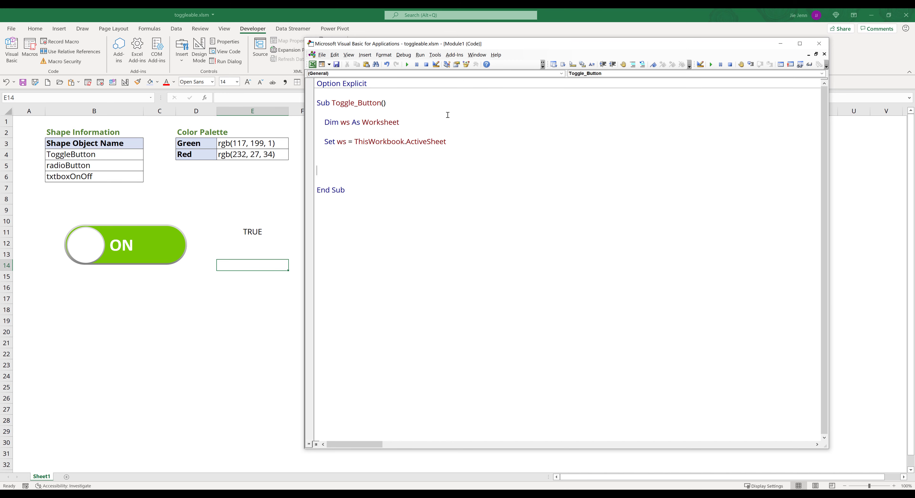
{"action": "type", "text": "set ws = nothing"}
{"action": "key", "text": "Up"}
{"action": "key", "text": "Up"}
{"action": "type", "text": "with ws"}
{"action": "key", "text": "Return"}
{"action": "key", "text": "Return"}
{"action": "key", "text": "Return"}
{"action": "key", "text": "Return"}
{"action": "key", "text": "Return"}
{"action": "key", "text": "Up"}
{"action": "type", "text": "en"}
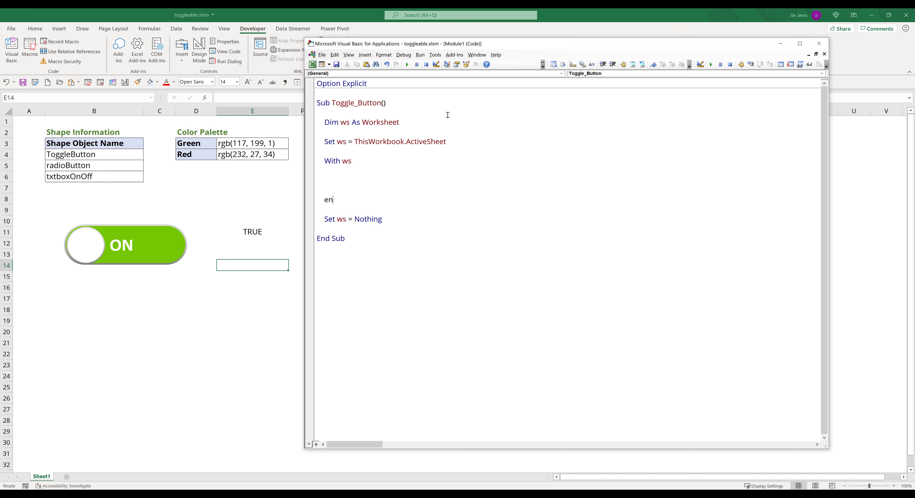
{"action": "type", "text": "d with"}
{"action": "key", "text": "Up"}
{"action": "key", "text": "Up"}
{"action": "key", "text": "Up"}
{"action": "key", "text": "Return"}
{"action": "key", "text": "Tab"}
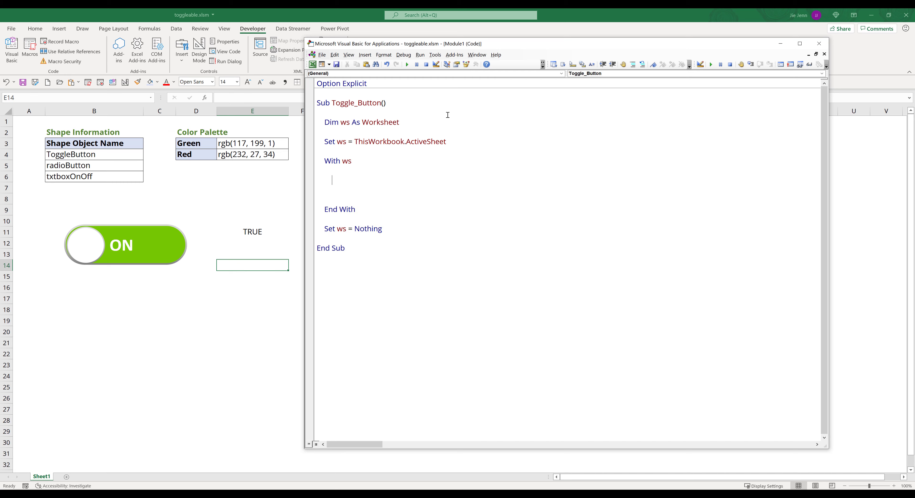
{"action": "key", "text": "alt+Tab"}
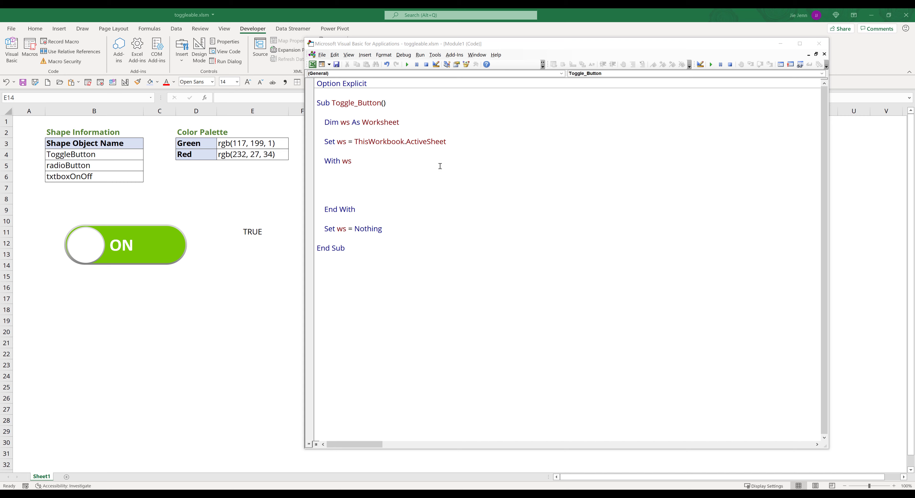
Step: Inside With ws, add an If .Range("ToggleValue").Value = True Then … Else … End If block
{"action": "left_click", "coordinate": [457, 170]}
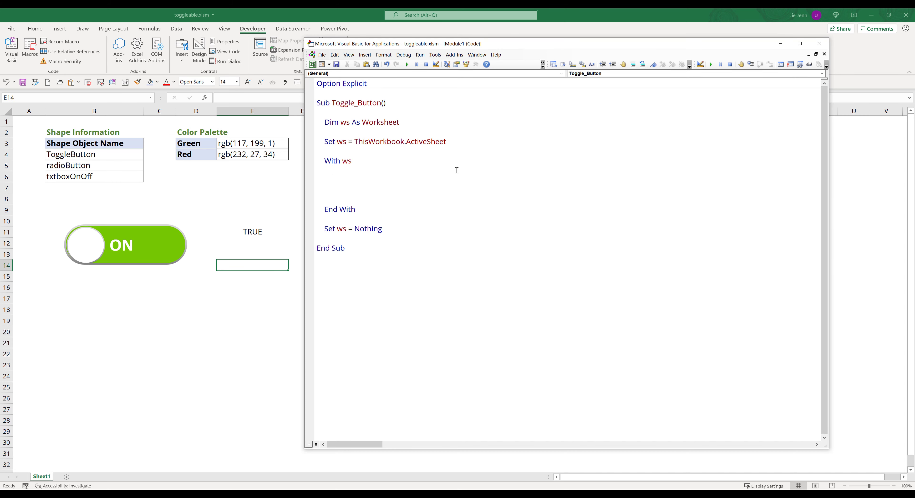
{"action": "key", "text": "Return"}
{"action": "type", "text": "if .Range(\"To"}
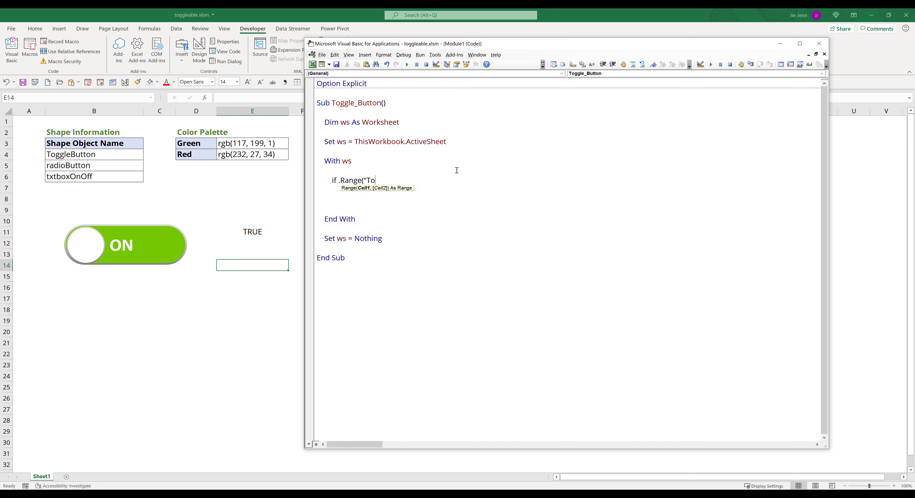
{"action": "type", "text": "ggleValue\").Value = "}
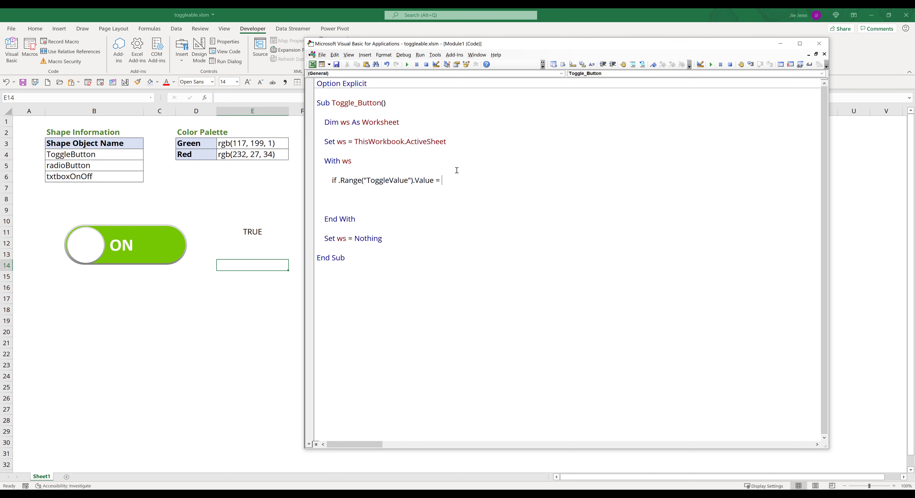
{"action": "type", "text": "True then"}
{"action": "key", "text": "Return"}
{"action": "key", "text": "Return"}
{"action": "key", "text": "Return"}
{"action": "key", "text": "Return"}
{"action": "type", "text": "end i"}
{"action": "key", "text": "BackSpace"}
{"action": "key", "text": "BackSpace"}
{"action": "key", "text": "BackSpace"}
{"action": "key", "text": "BackSpace"}
{"action": "key", "text": "BackSpace"}
{"action": "type", "text": "end if"}
{"action": "key", "text": "Down"}
{"action": "key", "text": "Delete"}
{"action": "key", "text": "Up"}
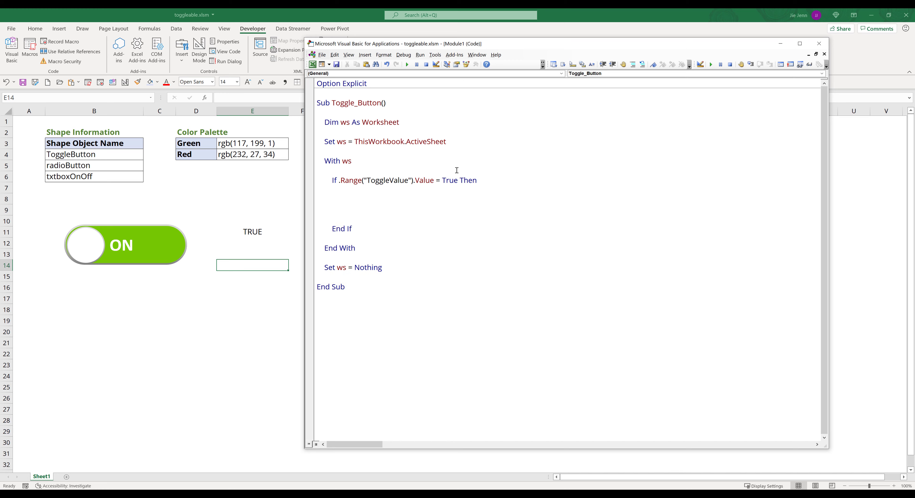
{"action": "key", "text": "Return"}
{"action": "type", "text": "else"}
{"action": "key", "text": "BackSpace"}
{"action": "key", "text": "ctrl+z"}
{"action": "key", "text": "Return"}
Step: Add the comments 'TOGGLE "ON" above the If and 'TOGGLE "OFF" under Else
{"action": "left_click", "coordinate": [456, 170]}
{"action": "key", "text": "Return"}
{"action": "type", "text": "'TOGGLE \"ON\""}
{"action": "key", "text": "Down"}
{"action": "key", "text": "Down"}
{"action": "key", "text": "Down"}
{"action": "key", "text": "Down"}
{"action": "key", "text": "Down"}
{"action": "key", "text": "Down"}
{"action": "key", "text": "Return"}
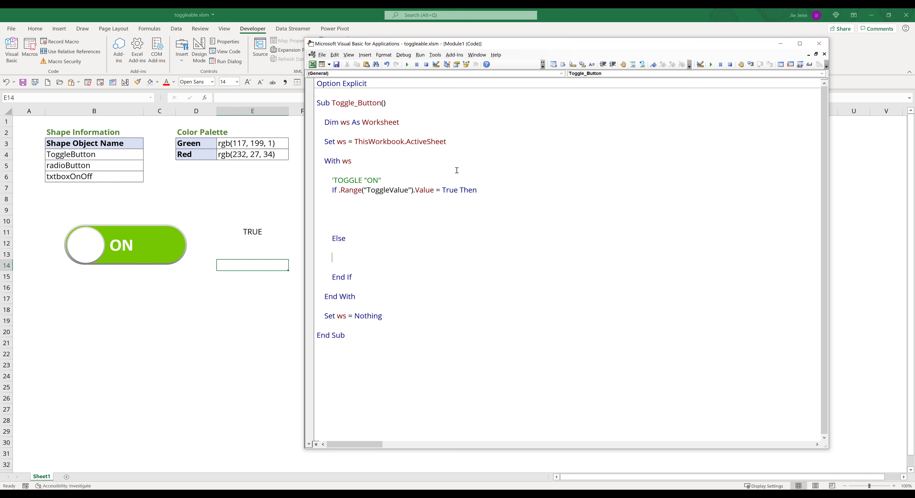
{"action": "key", "text": "Return"}
{"action": "type", "text": "'TOGGLE \"OFF\""}
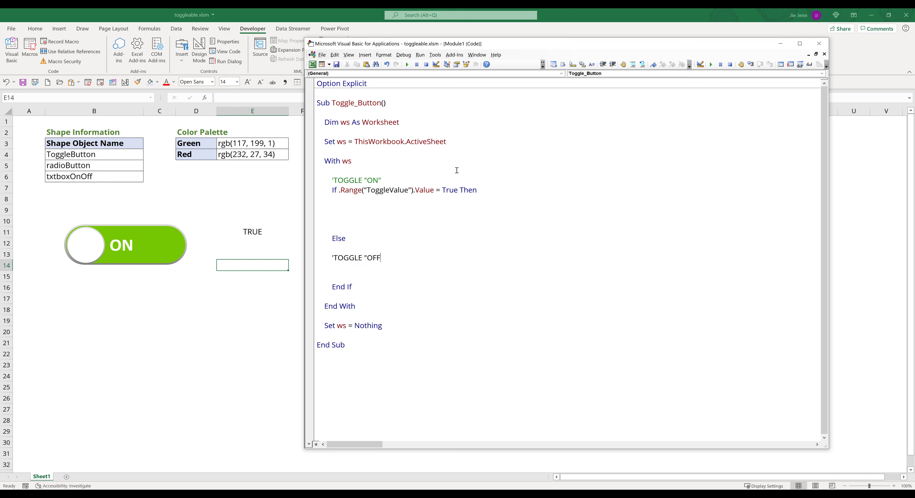
{"action": "key", "text": "Up"}
{"action": "key", "text": "Up"}
{"action": "key", "text": "Up"}
Step: Set ToggleValue to False in the True branch and True in the Else branch, with an 'update toggle value' comment
{"action": "key", "text": "Return"}
{"action": "key", "text": "Tab"}
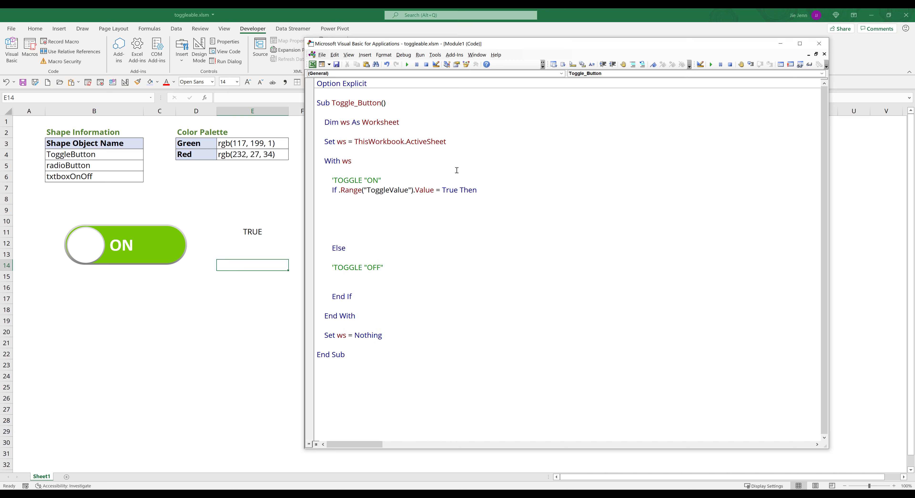
{"action": "type", "text": "'update toggle value"}
{"action": "key", "text": "Return"}
{"action": "type", "text": ".Range("}
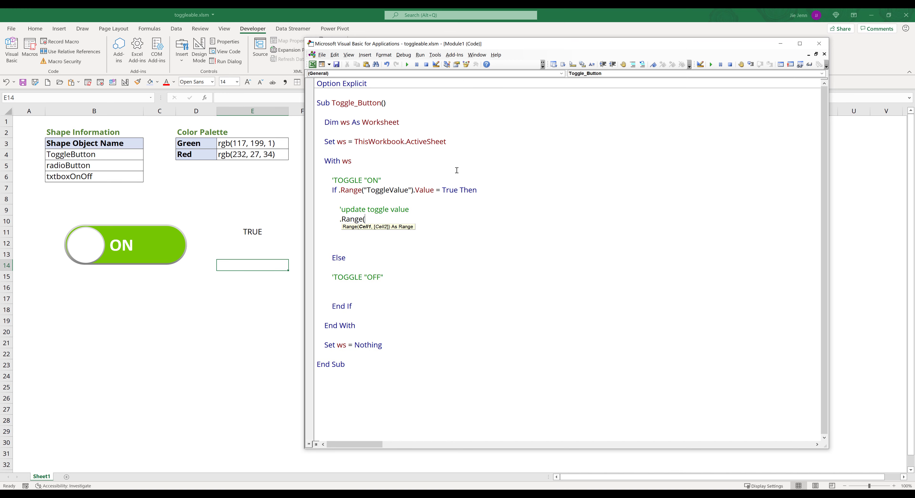
{"action": "type", "text": "\"ToggleValue\").valu"}
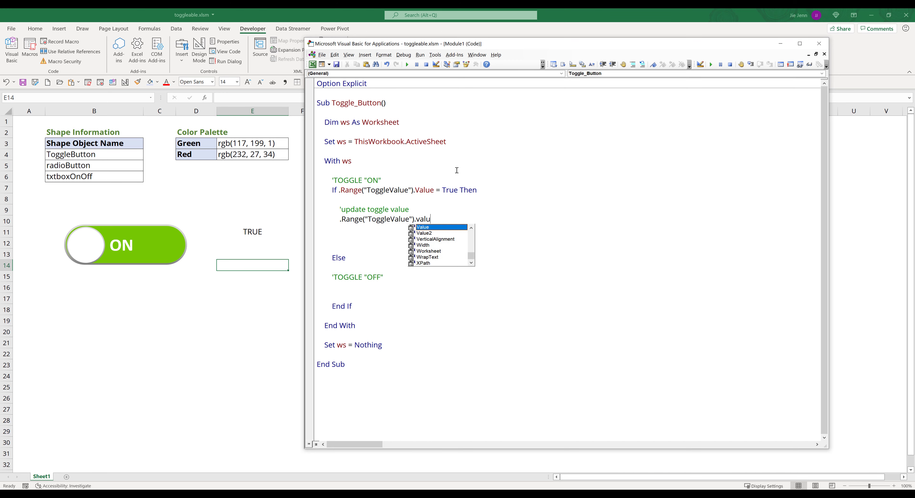
{"action": "type", "text": "e = False"}
{"action": "key", "text": "Return"}
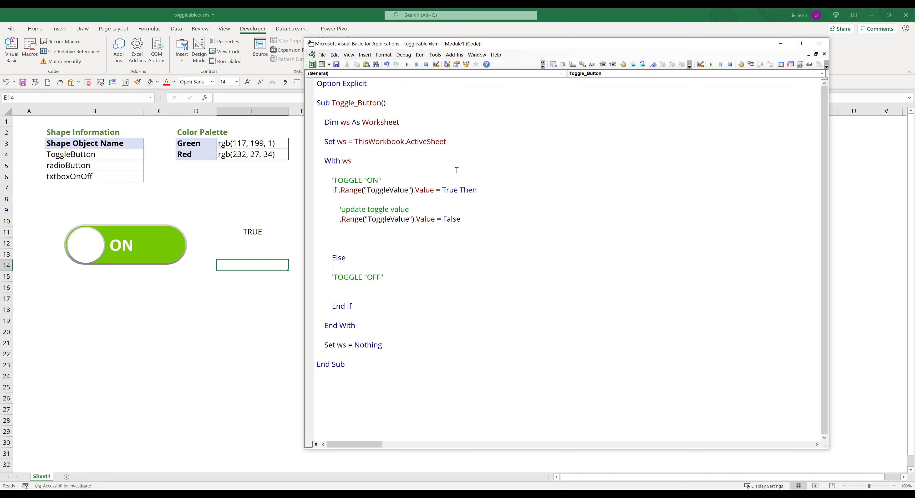
{"action": "key", "text": "Return"}
{"action": "type", "text": ".Range(\"ToggleValue\").Value = False"}
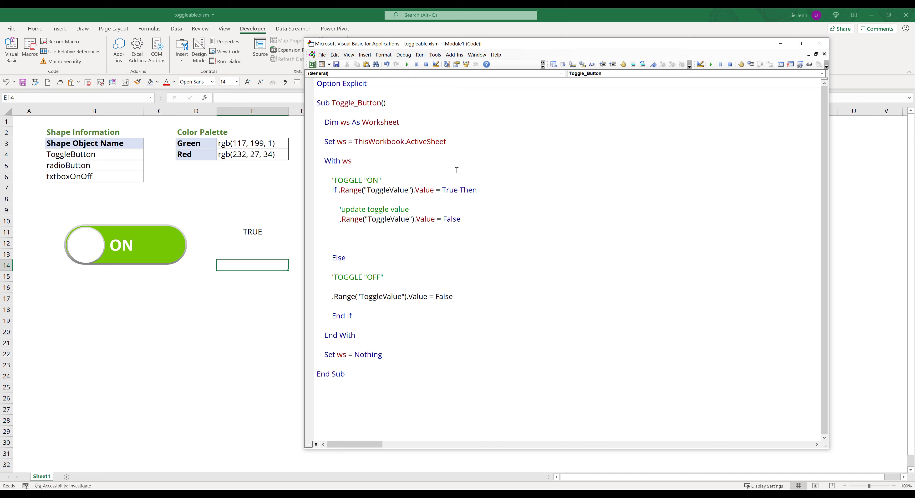
{"action": "key", "text": "BackSpace"}
{"action": "key", "text": "BackSpace"}
{"action": "key", "text": "BackSpace"}
{"action": "key", "text": "BackSpace"}
{"action": "key", "text": "BackSpace"}
{"action": "type", "text": "True"}
{"action": "key", "text": "Up"}
Step: Set the txtboxOnOff text to "OFF" in the If branch and "ON" in the Else branch
{"action": "key", "text": "Return"}
{"action": "type", "text": "'"}
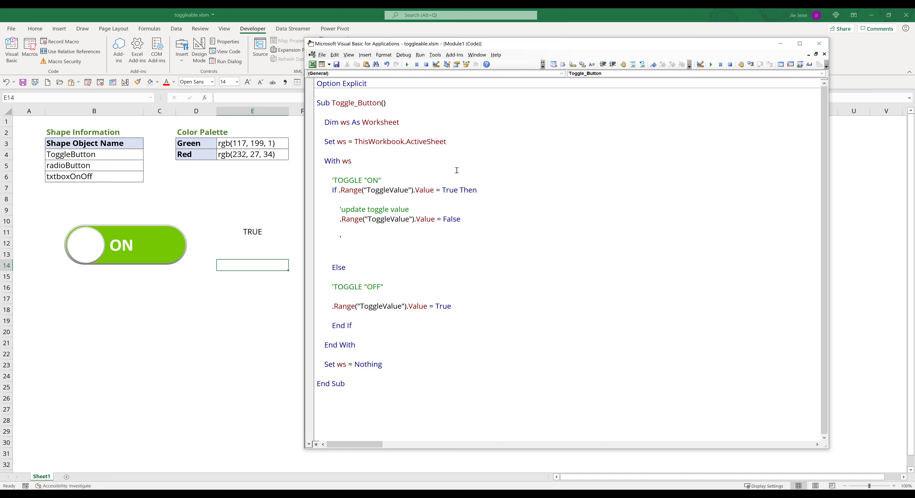
{"action": "type", "text": "update textbox value"}
{"action": "key", "text": "Return"}
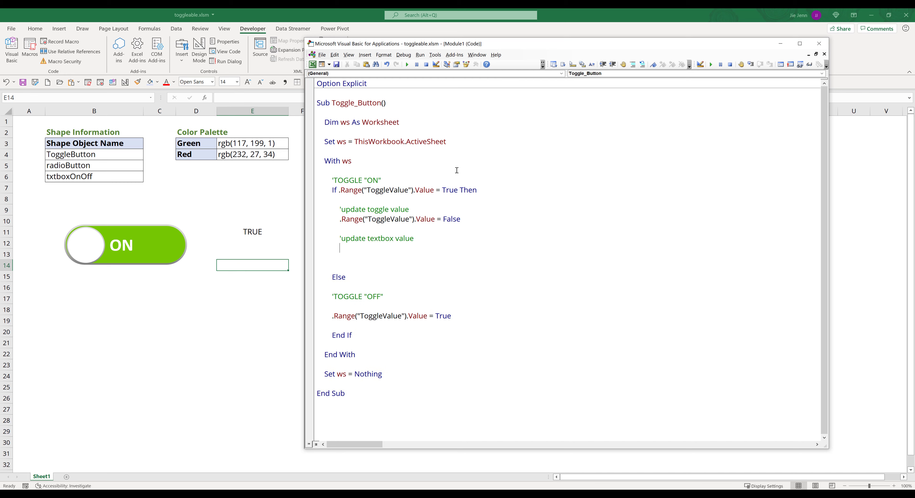
{"action": "type", "text": ".Shapes(\"txtboxOn"}
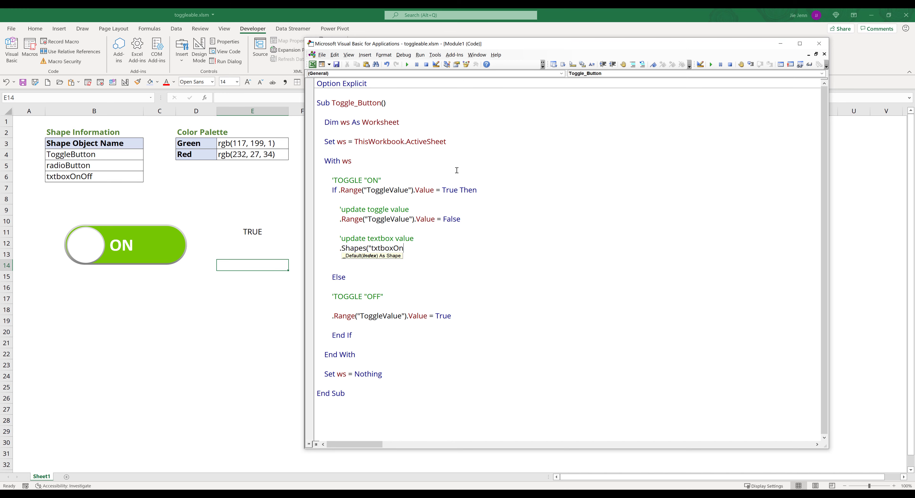
{"action": "type", "text": "Off\").TextFrame"}
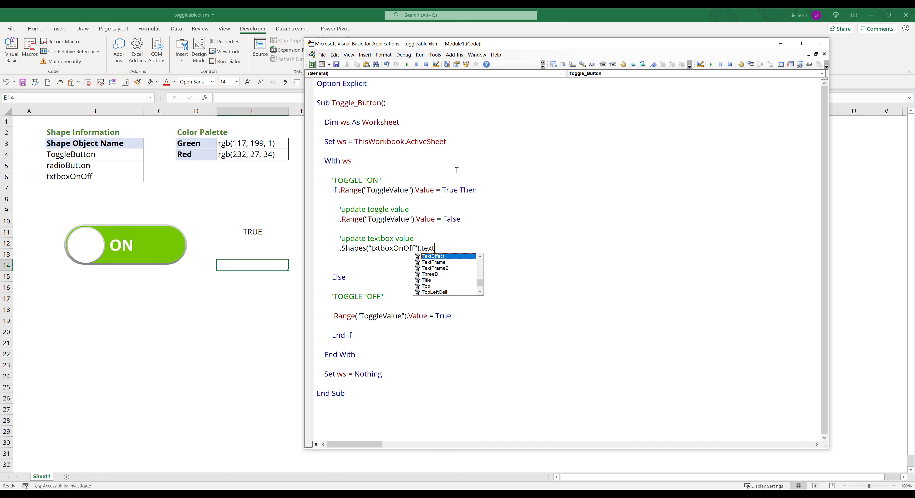
{"action": "type", "text": ".Characters"}
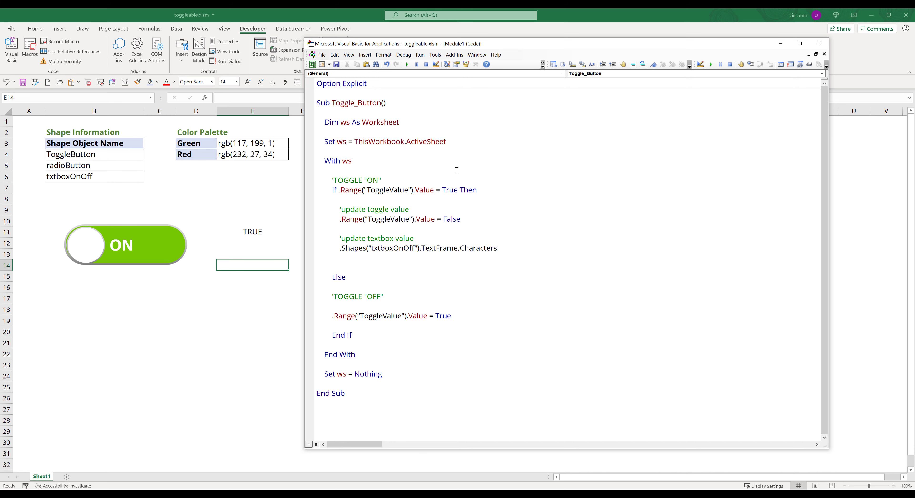
{"action": "type", "text": ".Text = \"OFF\""}
{"action": "key", "text": "Return"}
{"action": "key", "text": "shift+Up"}
{"action": "key", "text": "ctrl+c"}
{"action": "key", "text": "shift+Down"}
{"action": "key", "text": "Down"}
{"action": "key", "text": "Return"}
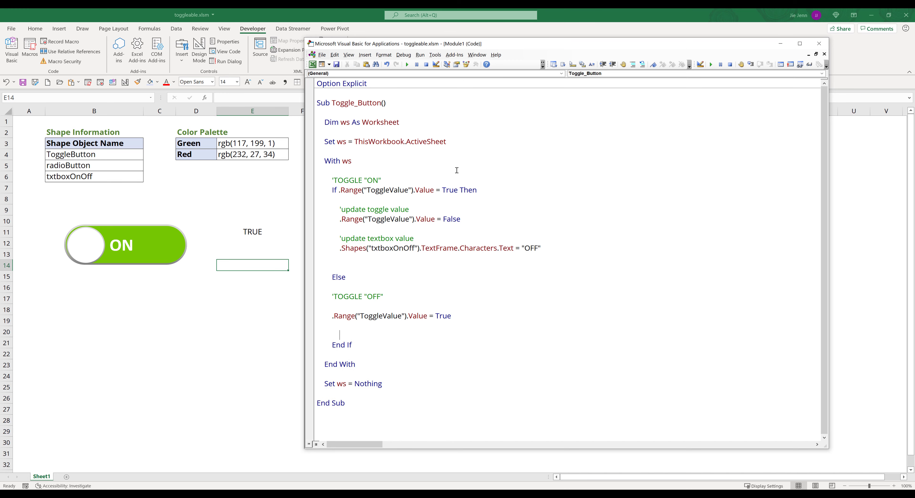
{"action": "key", "text": "ctrl+v"}
{"action": "key", "text": "Return"}
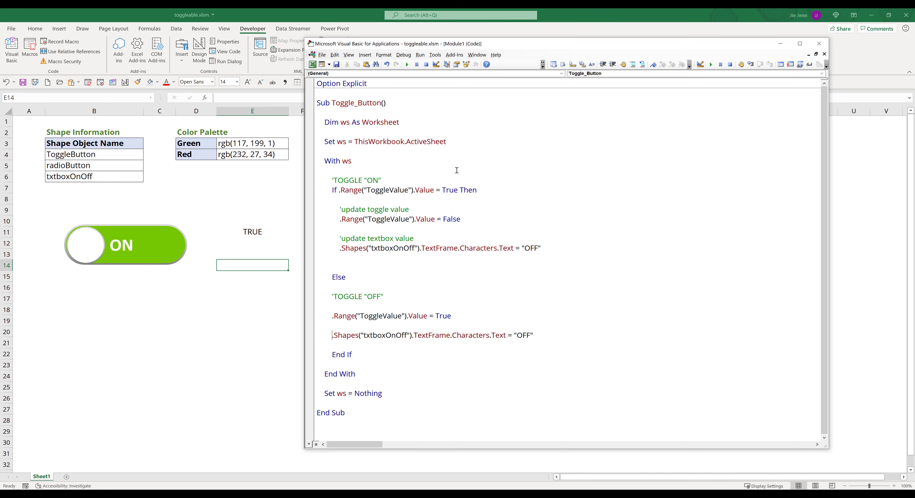
{"action": "key", "text": "End"}
{"action": "key", "text": "BackSpace"}
{"action": "key", "text": "BackSpace"}
{"action": "key", "text": "BackSpace"}
{"action": "key", "text": "BackSpace"}
{"action": "type", "text": "ON\""}
{"action": "key", "text": "Up"}
{"action": "key", "text": "Up"}
{"action": "key", "text": "Up"}
{"action": "key", "text": "Up"}
{"action": "key", "text": "Up"}
{"action": "key", "text": "Up"}
{"action": "key", "text": "Up"}
{"action": "key", "text": "Up"}
{"action": "key", "text": "Return"}
Step: Set txtboxOnOff alignment to xlHAlignRight in the If branch and xlHAlignLeft in the Else branch
{"action": "type", "text": "'update textbox "}
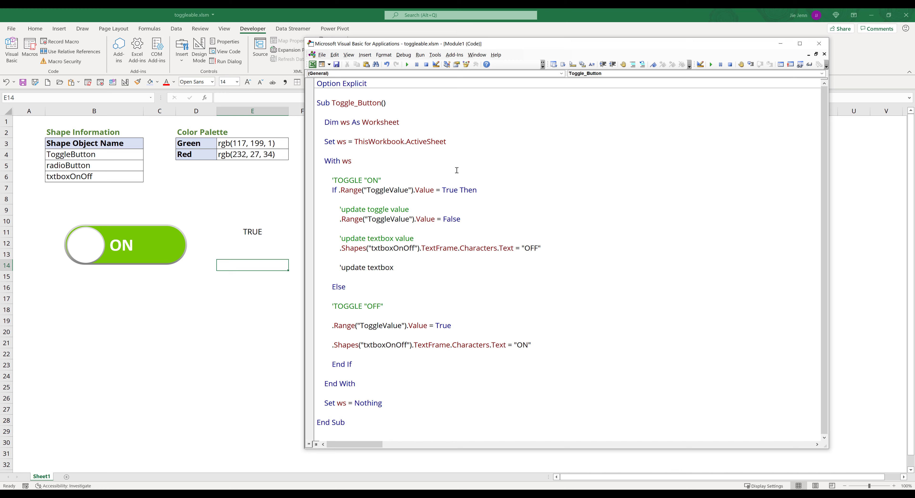
{"action": "type", "text": "alignment"}
{"action": "key", "text": "Return"}
{"action": "type", "text": ".Shapes"}
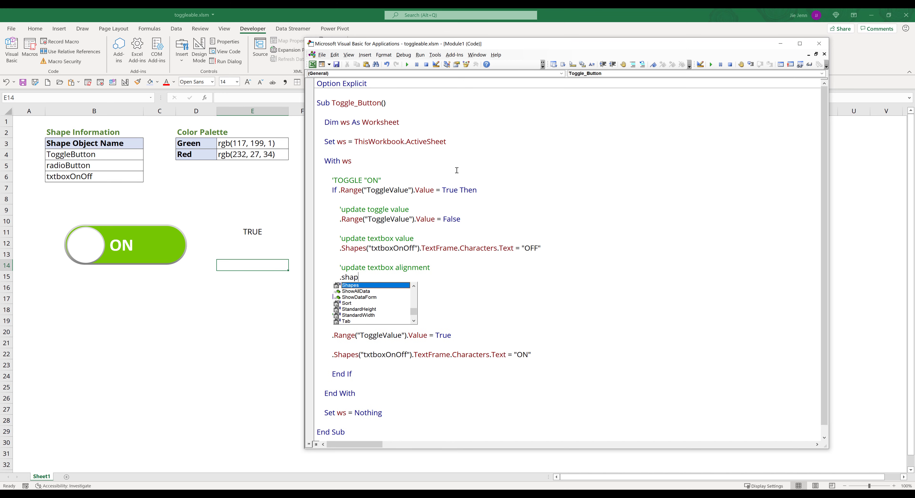
{"action": "type", "text": "(\"txtboxOnOf"}
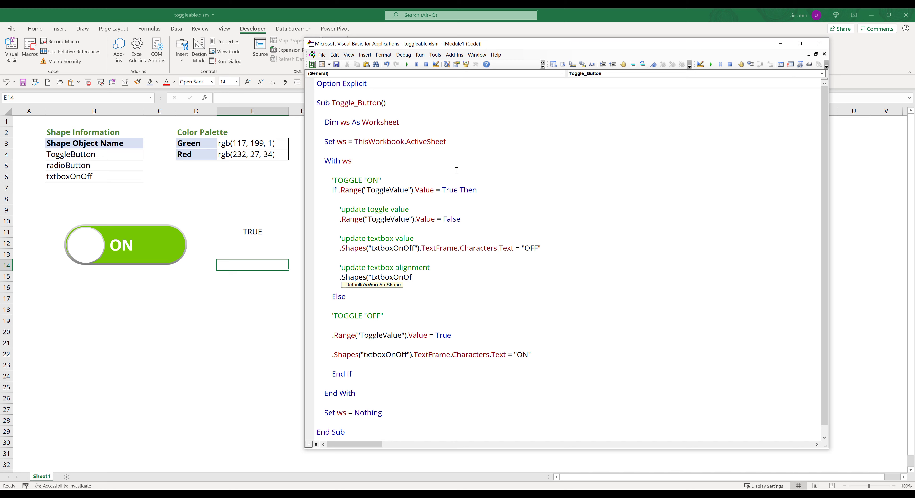
{"action": "type", "text": "f\").TextFrame"}
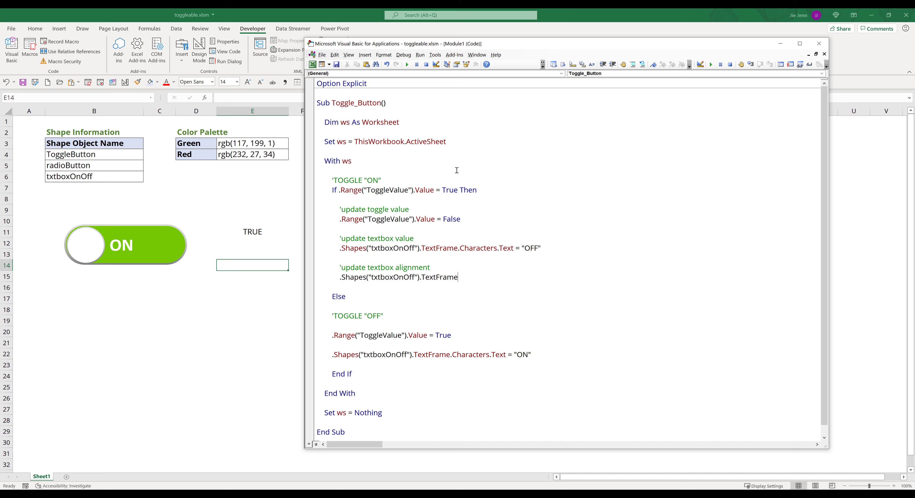
{"action": "type", "text": ".HorizontalAlignment = "}
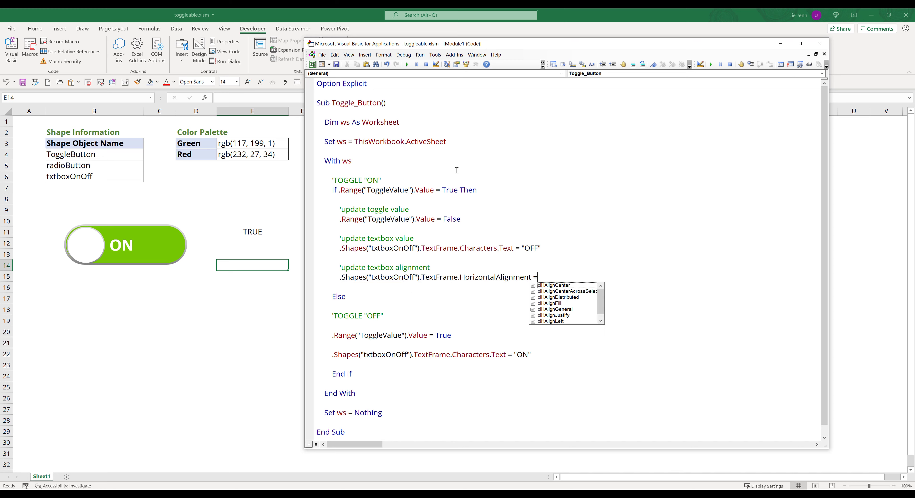
{"action": "type", "text": "xl"}
{"action": "key", "text": "Down"}
{"action": "key", "text": "Down"}
{"action": "key", "text": "Down"}
{"action": "key", "text": "Down"}
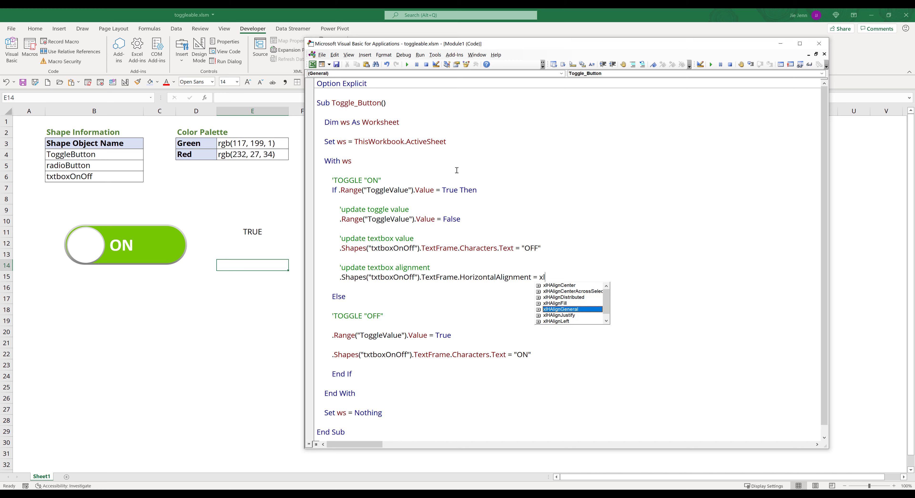
{"action": "key", "text": "Down"}
{"action": "key", "text": "Down"}
{"action": "key", "text": "Down"}
{"action": "key", "text": "Tab"}
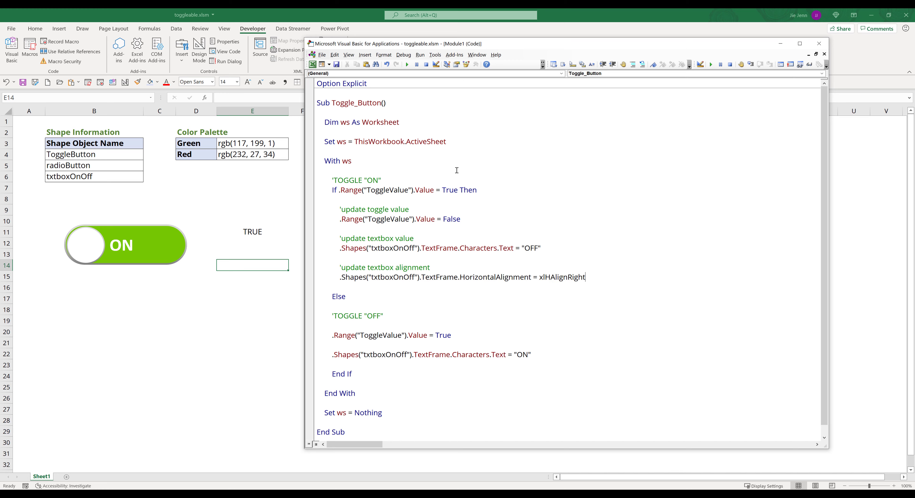
{"action": "key", "text": "shift+Home"}
{"action": "key", "text": "ctrl+c"}
{"action": "key", "text": "End"}
{"action": "key", "text": "Return"}
{"action": "key", "text": "ctrl+v"}
{"action": "key", "text": "BackSpace"}
{"action": "key", "text": "BackSpace"}
{"action": "key", "text": "BackSpace"}
{"action": "key", "text": "BackSpace"}
{"action": "key", "text": "BackSpace"}
{"action": "type", "text": "left"}
Step: Indent the Else branch statements and add an 'update button background color' comment
{"action": "key", "text": "Down"}
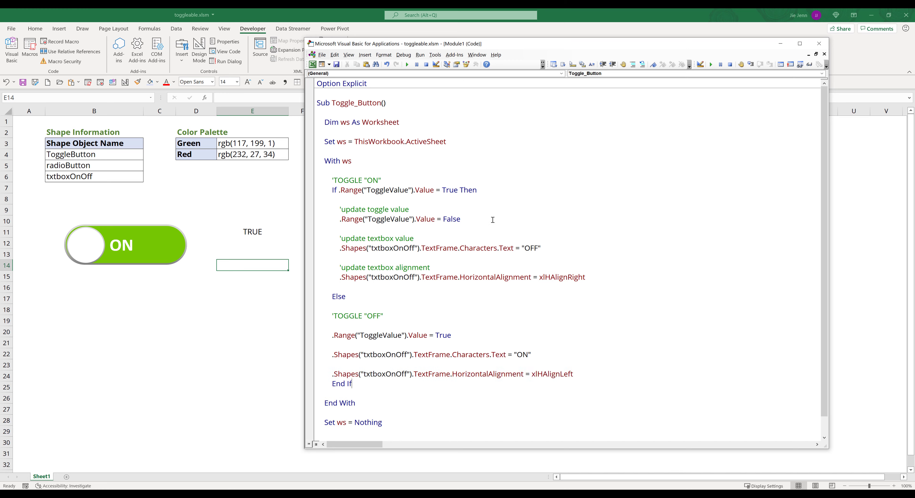
{"action": "key", "text": "shift+Up"}
{"action": "key", "text": "shift+Up"}
{"action": "key", "text": "shift+Up"}
{"action": "key", "text": "shift+Up"}
{"action": "key", "text": "shift+Up"}
{"action": "key", "text": "shift+Up"}
{"action": "key", "text": "shift+Up"}
{"action": "key", "text": "shift+Up"}
{"action": "key", "text": "Tab"}
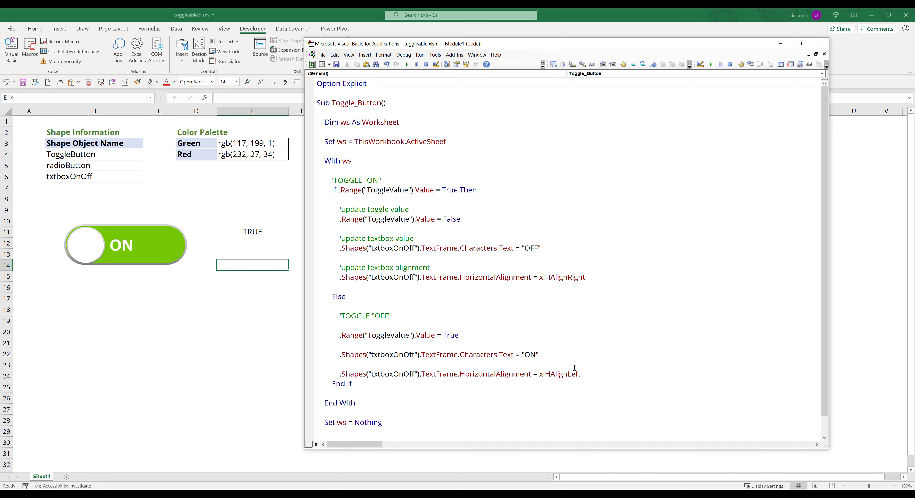
{"action": "key", "text": "Delete"}
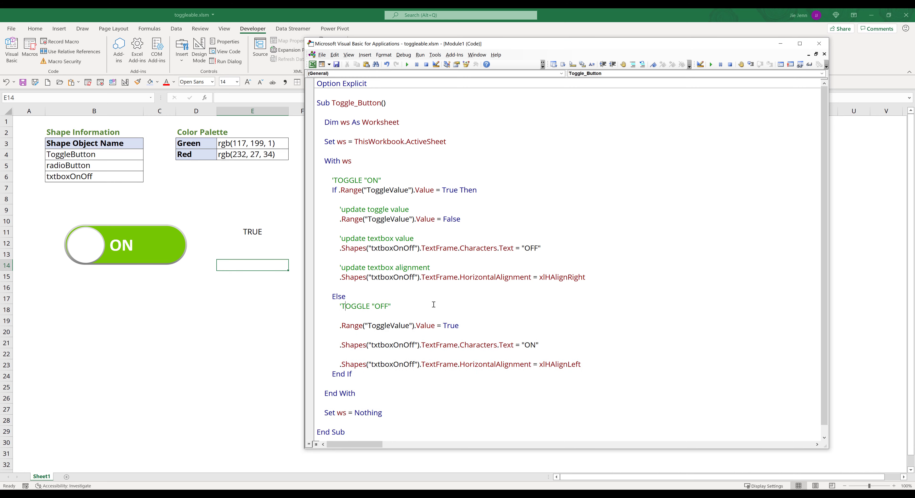
{"action": "key", "text": "Return"}
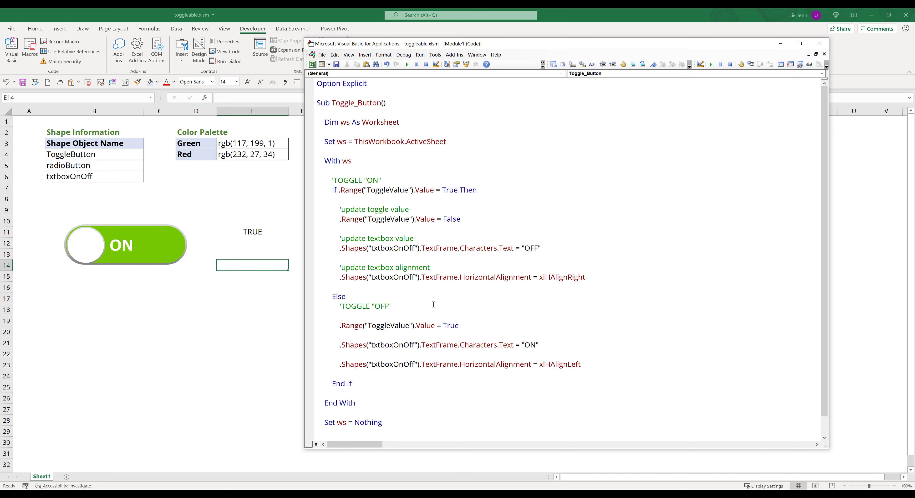
{"action": "left_click", "coordinate": [618, 276]}
{"action": "key", "text": "Return"}
{"action": "key", "text": "Return"}
{"action": "type", "text": "'update button background color"}
Step: Fill ToggleButton red with RGB(232, 27, 34) in the If branch
{"action": "key", "text": "Return"}
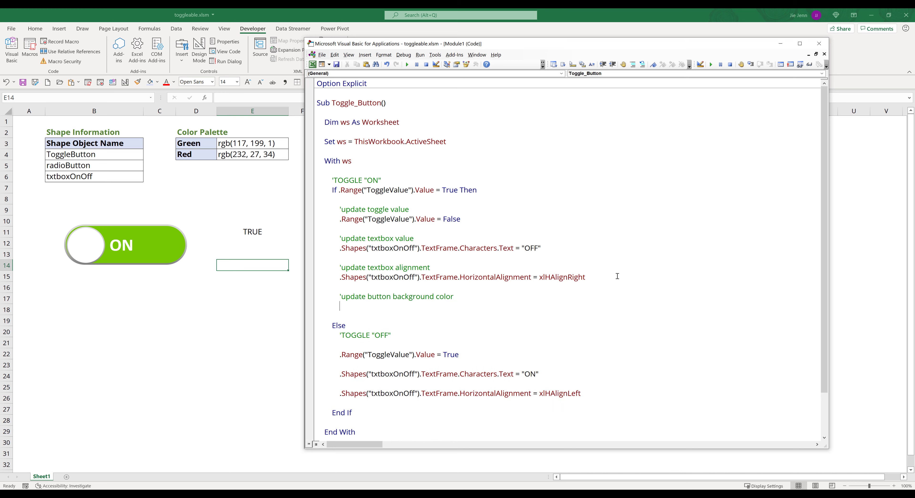
{"action": "type", "text": ".Shapes(\"ToggleBu"}
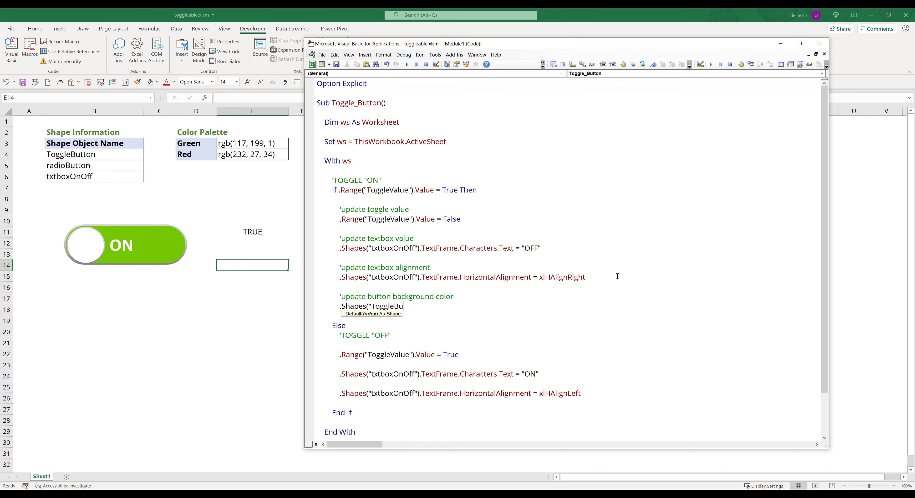
{"action": "type", "text": "tton\").Fill."}
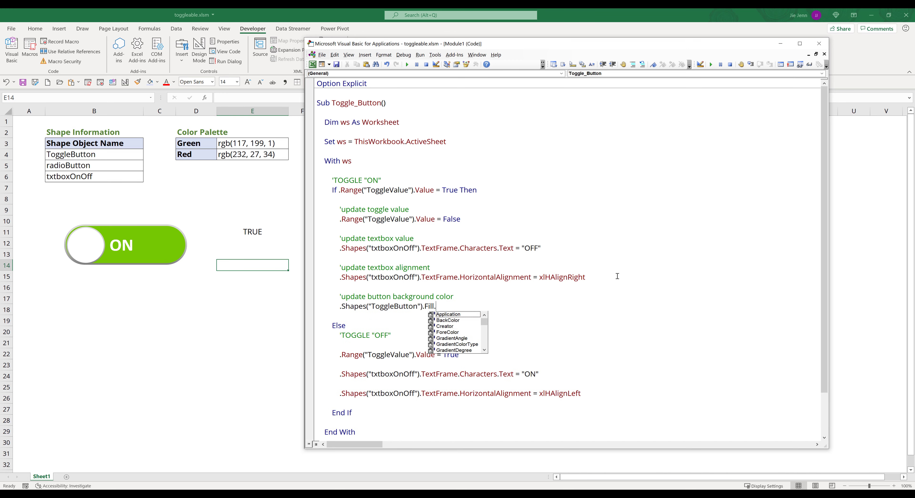
{"action": "type", "text": "ForeColor = rgb("}
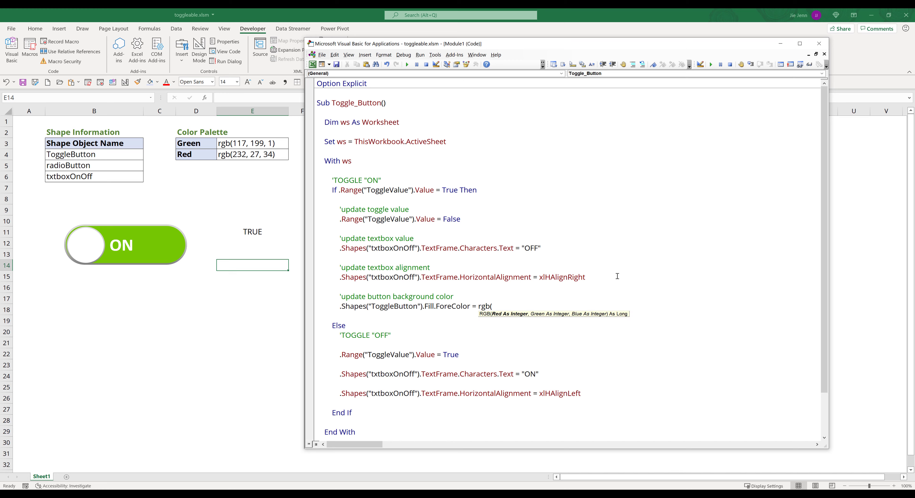
{"action": "type", "text": "232, 27, 34"}
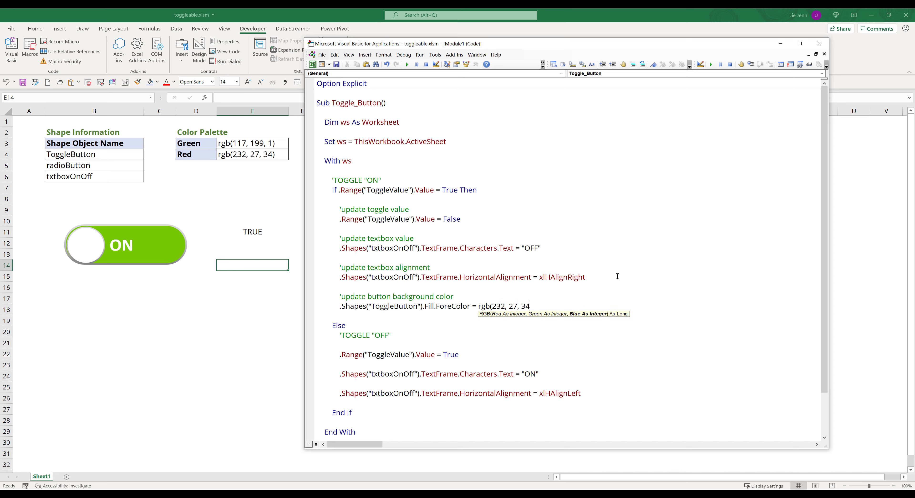
{"action": "type", "text": ")"}
{"action": "key", "text": "Return"}
{"action": "key", "text": "shift+Home"}
{"action": "key", "text": "ctrl+c"}
Step: Fill ToggleButton green with RGB(117, 199, 1) in the Else branch
{"action": "key", "text": "Down"}
{"action": "key", "text": "Down"}
{"action": "key", "text": "Down"}
{"action": "key", "text": "Down"}
{"action": "key", "text": "Down"}
{"action": "key", "text": "Down"}
{"action": "key", "text": "Down"}
{"action": "key", "text": "Down"}
{"action": "key", "text": "Down"}
{"action": "key", "text": "Down"}
{"action": "key", "text": "Return"}
{"action": "key", "text": "ctrl+v"}
{"action": "key", "text": "Left"}
{"action": "key", "text": "BackSpace"}
{"action": "key", "text": "BackSpace"}
{"action": "key", "text": "BackSpace"}
{"action": "key", "text": "BackSpace"}
{"action": "key", "text": "BackSpace"}
{"action": "key", "text": "BackSpace"}
{"action": "key", "text": "BackSpace"}
{"action": "key", "text": "BackSpace"}
{"action": "key", "text": "BackSpace"}
{"action": "key", "text": "BackSpace"}
{"action": "key", "text": "BackSpace"}
{"action": "type", "text": "117, 199, 1"}
Step: Add an 'update radio button location' comment below the red fill line
{"action": "key", "text": "Up"}
{"action": "key", "text": "Return"}
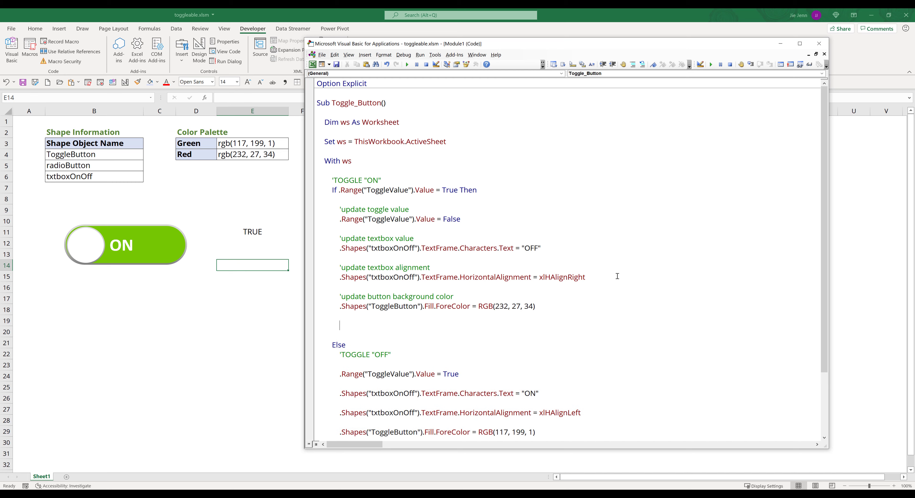
{"action": "type", "text": "'update radio button location"}
Step: Position radioButton from ToggleButton's edges: right end minus 5 for OFF, Left + 5 for ON
{"action": "key", "text": "Return"}
{"action": "type", "text": ".Shapes"}
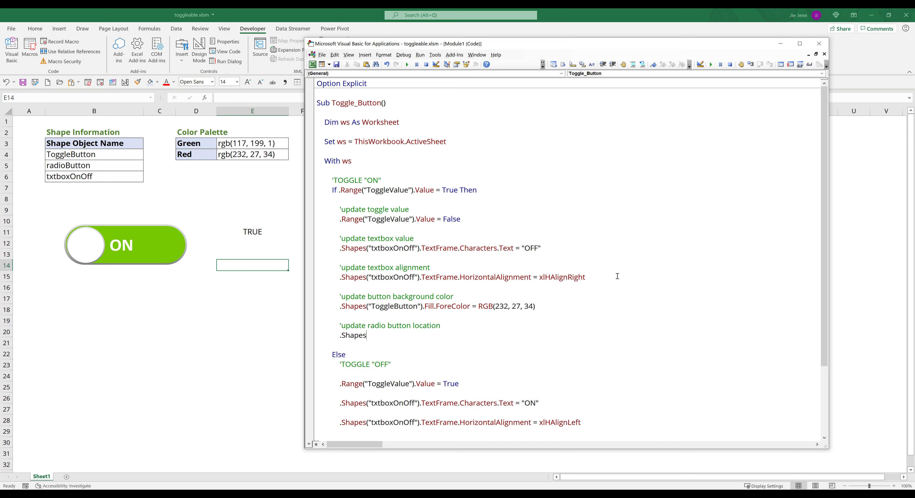
{"action": "type", "text": "(\"radioButt"}
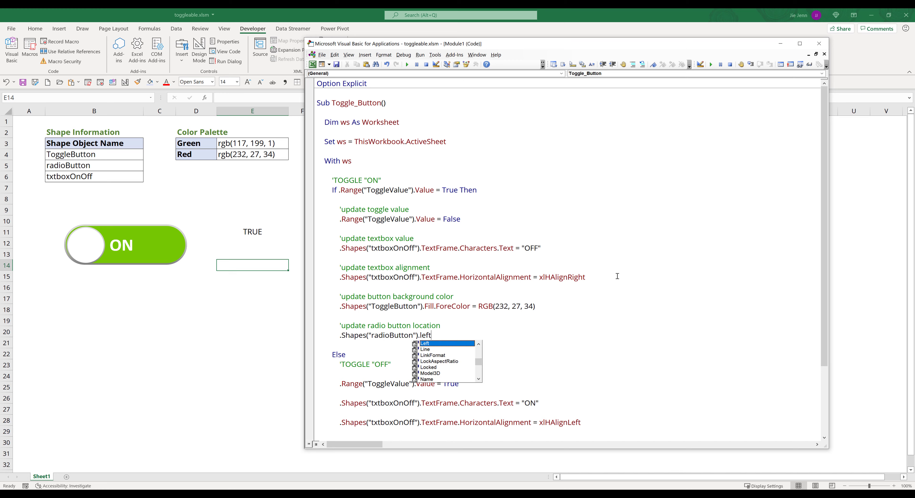
{"action": "type", "text": "on\").Left = .Shapes(\"ToggleButton"}
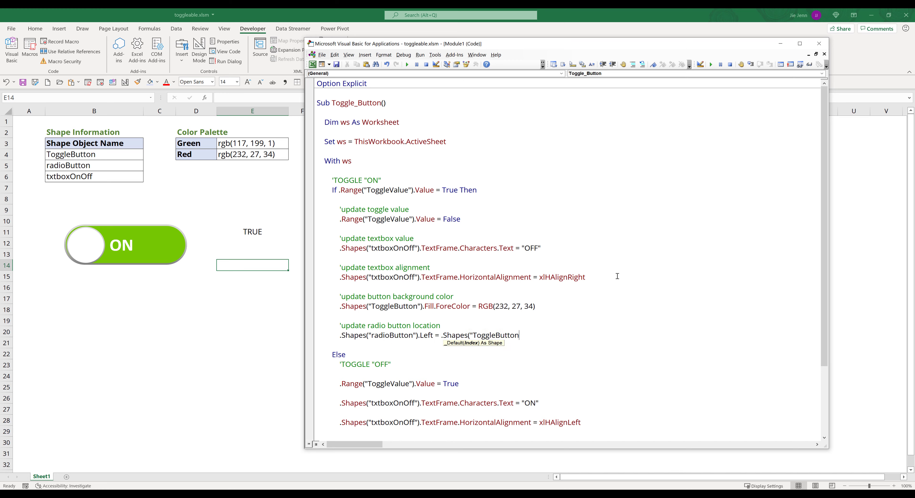
{"action": "type", "text": "\").Left + .Shapes(\"ToggleButton\").Left + .Shapes("}
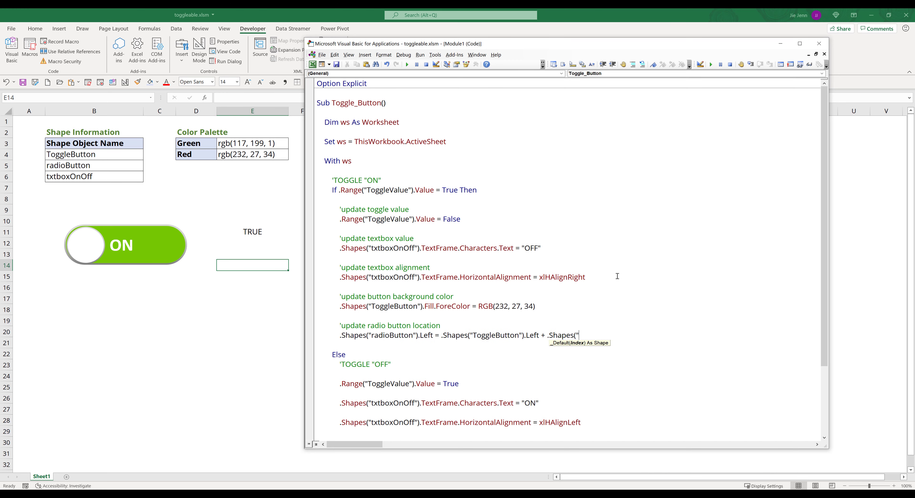
{"action": "type", "text": ".Width - .Shapes(\"radio"}
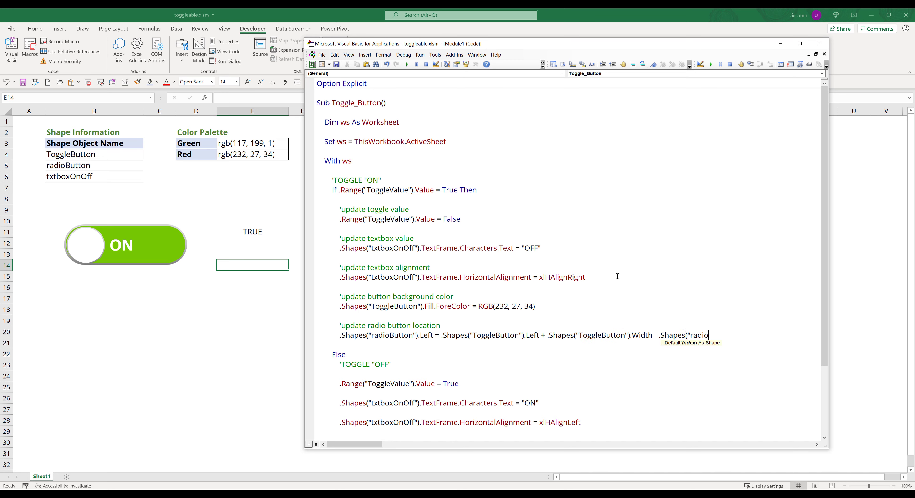
{"action": "type", "text": "Button\").Width - 5"}
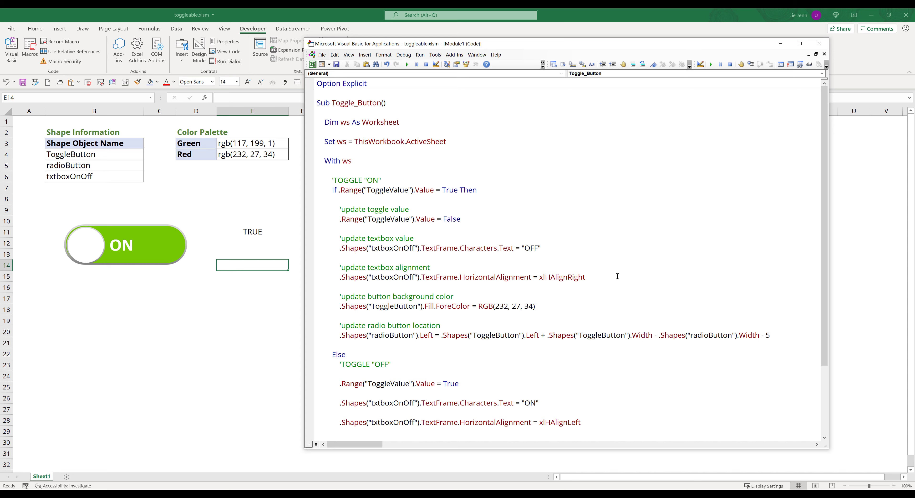
{"action": "scroll", "coordinate": [618, 276], "scroll_direction": "down", "scroll_amount": 3}
{"action": "left_click", "coordinate": [585, 358]}
{"action": "key", "text": "Return"}
{"action": "key", "text": "Return"}
{"action": "type", "text": ".Shapes(\""}
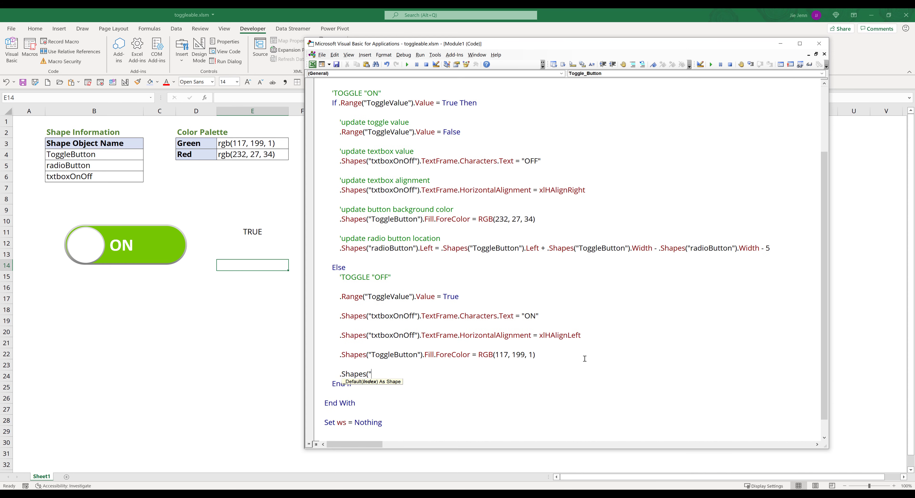
{"action": "type", "text": "radioButton\").Left = .shap"}
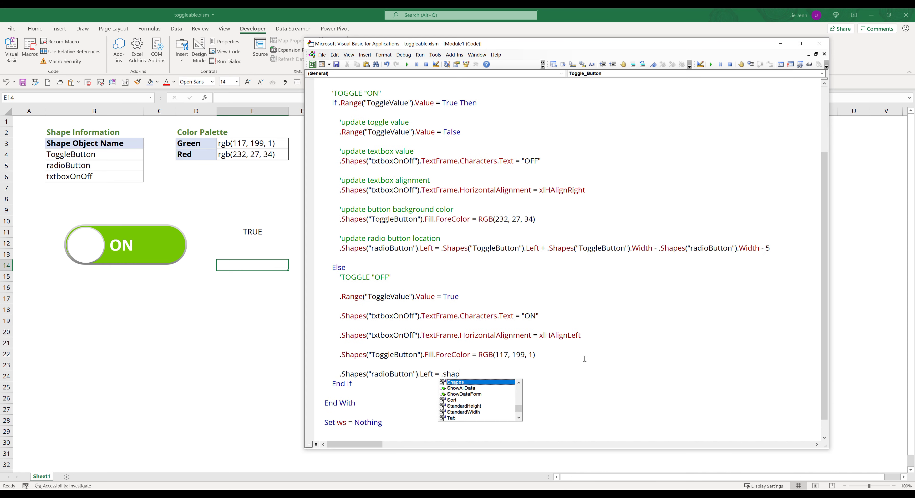
{"action": "type", "text": "es(\"ToggleButton\").l"}
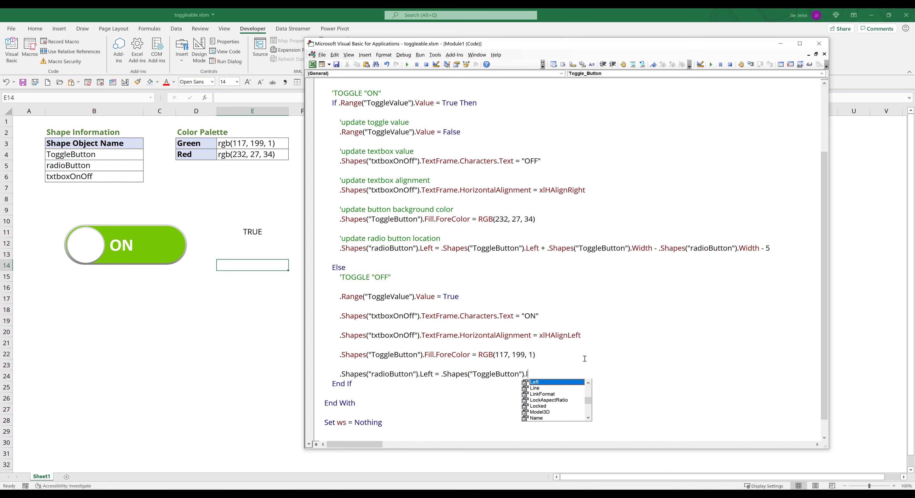
{"action": "type", "text": "eft + 5"}
{"action": "key", "text": "Down"}
{"action": "scroll", "coordinate": [538, 335], "scroll_direction": "down", "scroll_amount": 1}
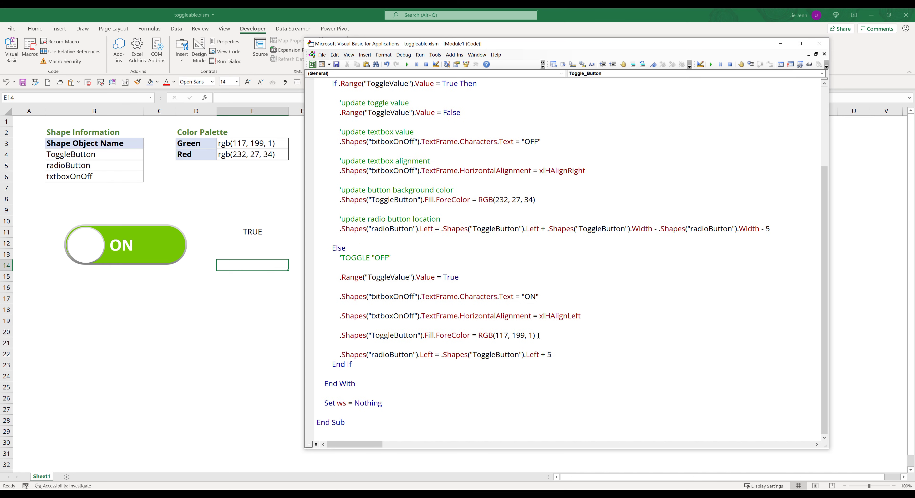
{"action": "scroll", "coordinate": [492, 234], "scroll_direction": "up", "scroll_amount": 4}
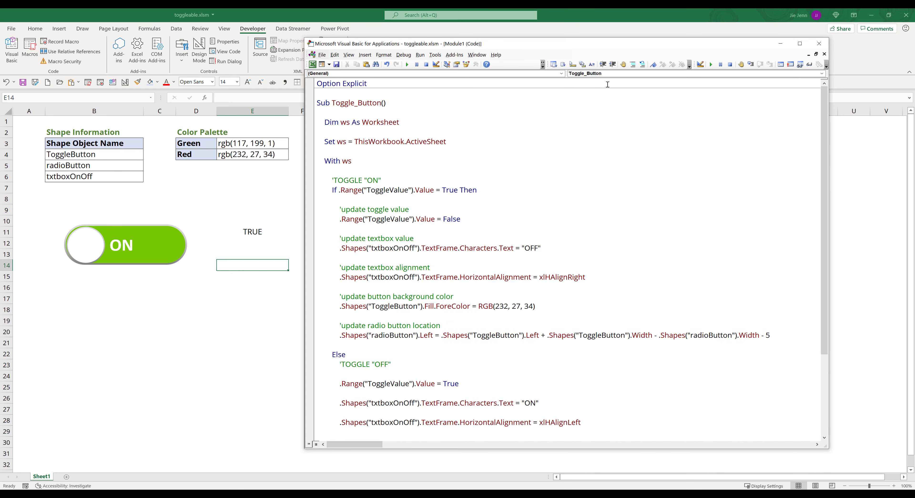
Step: Run Toggle_Button, dismiss the Type mismatch error, and change the red fill line to ForeColor.RGB
{"action": "left_click", "coordinate": [711, 65]}
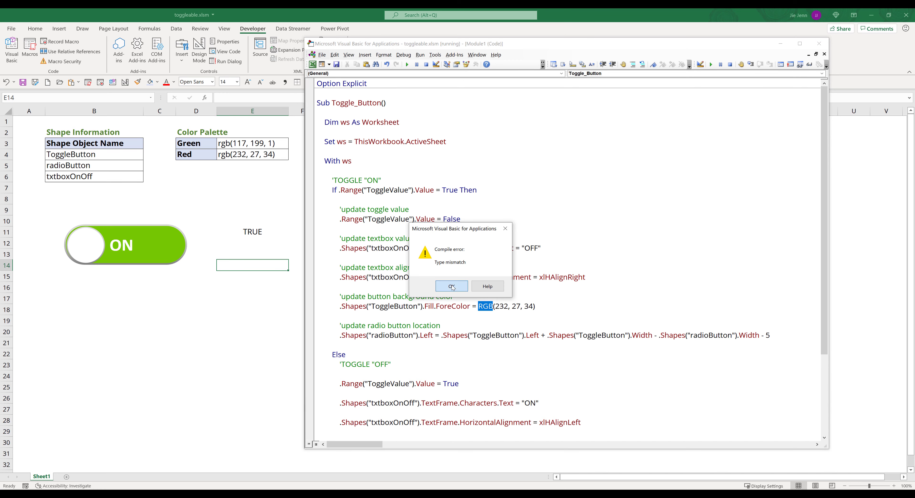
{"action": "left_click", "coordinate": [452, 286]}
{"action": "left_click", "coordinate": [470, 306]}
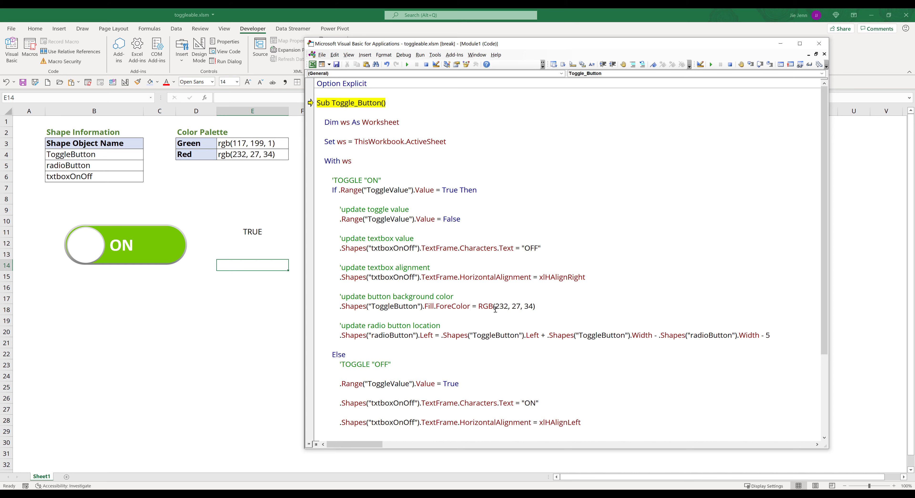
{"action": "type", "text": ".rgb"}
{"action": "key", "text": "Down"}
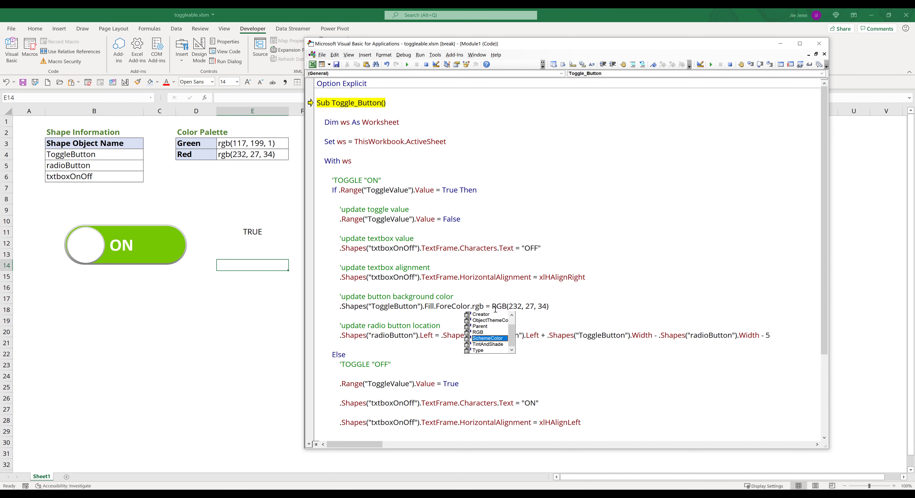
{"action": "key", "text": "Up"}
{"action": "key", "text": "Tab"}
Step: Change the green fill line to Fill.ForeColor.RGB as well
{"action": "scroll", "coordinate": [488, 333], "scroll_direction": "down", "scroll_amount": 1}
{"action": "left_click", "coordinate": [487, 335]}
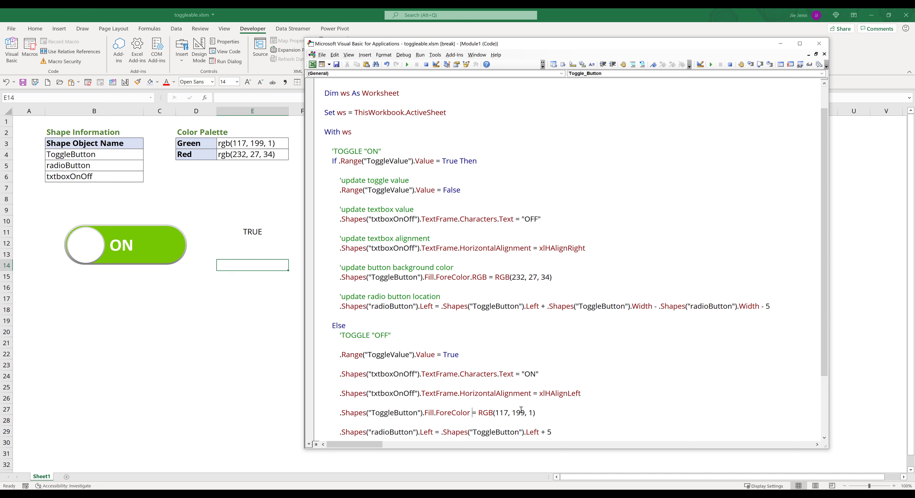
{"action": "type", "text": ".rgb"}
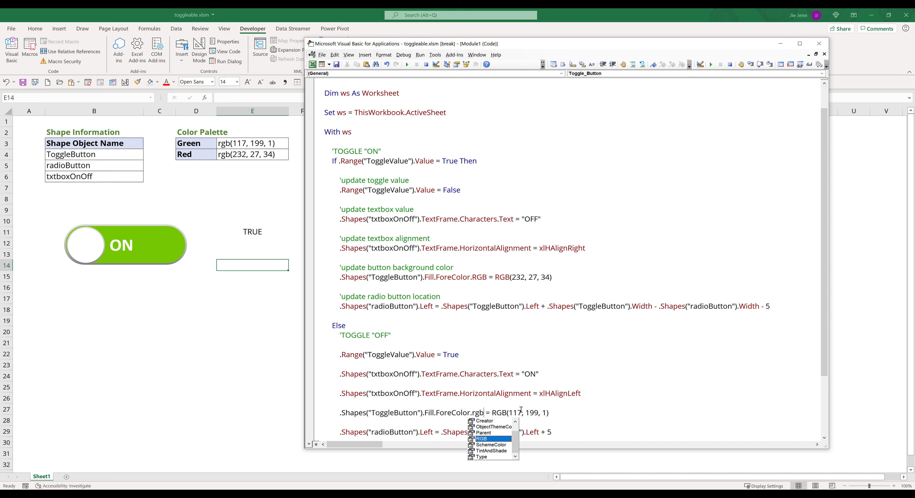
{"action": "key", "text": "Escape"}
{"action": "key", "text": "Up"}
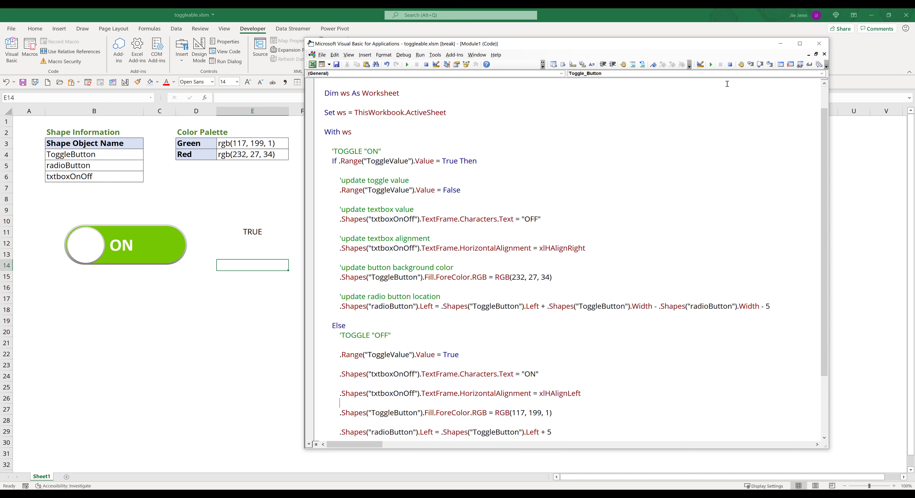
Step: Run the macro repeatedly to flip the switch between red OFF and green ON
{"action": "left_click", "coordinate": [710, 65]}
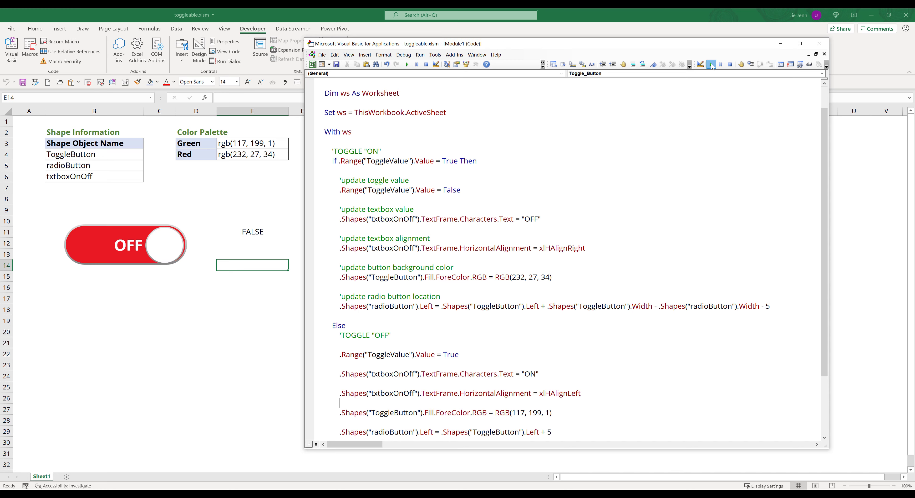
{"action": "left_click", "coordinate": [712, 65]}
{"action": "left_click", "coordinate": [711, 65]}
{"action": "left_click", "coordinate": [711, 65]}
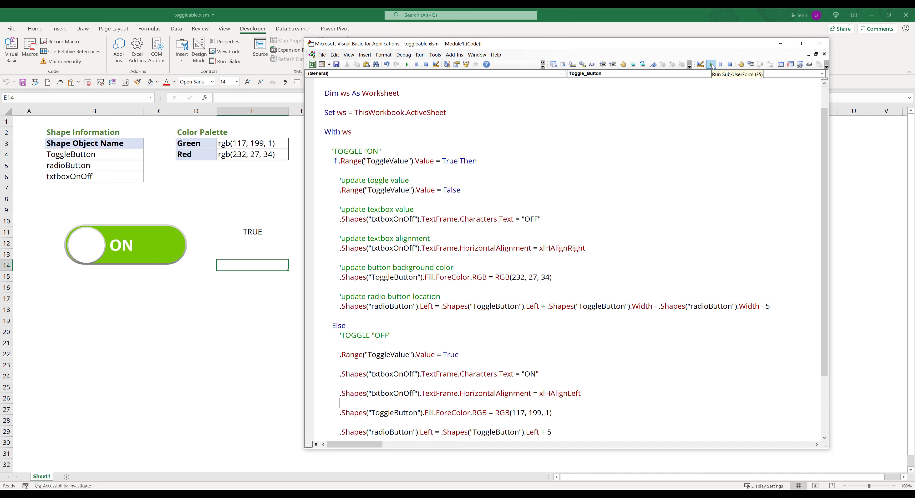
{"action": "left_click", "coordinate": [712, 66]}
{"action": "left_click", "coordinate": [712, 65]}
{"action": "left_click", "coordinate": [511, 269]}
{"action": "left_click", "coordinate": [206, 289]}
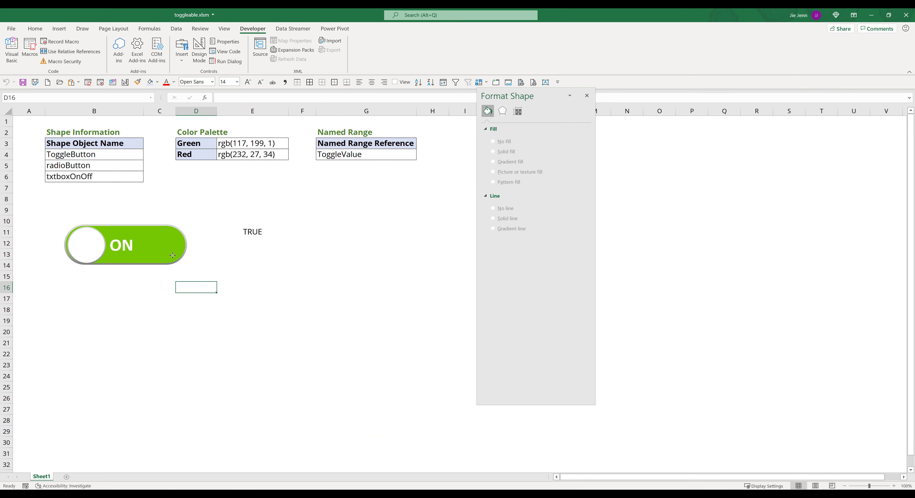
Step: Assign the Toggle_Button macro to the ToggleButton switch body and test it OFF and ON
{"action": "left_click", "coordinate": [180, 252]}
{"action": "right_click", "coordinate": [180, 251]}
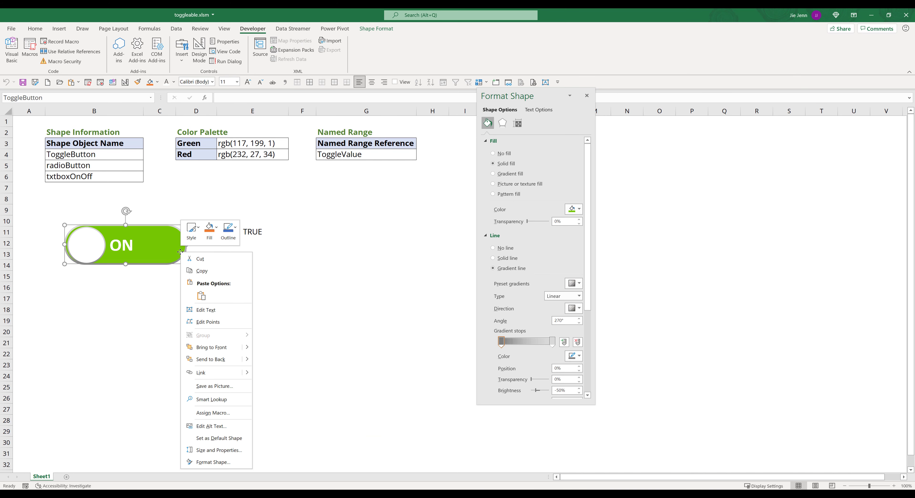
{"action": "left_click", "coordinate": [213, 412]}
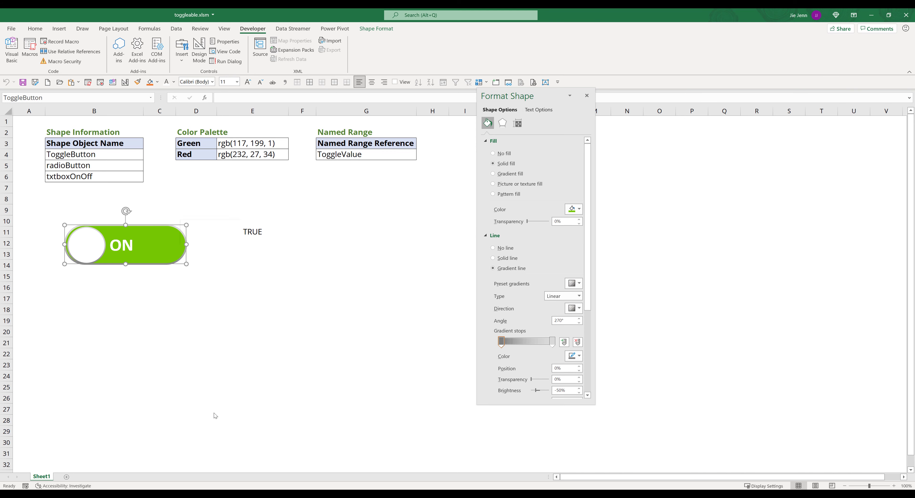
{"action": "left_click_drag", "start_coordinate": [212, 336], "coordinate": [316, 203]}
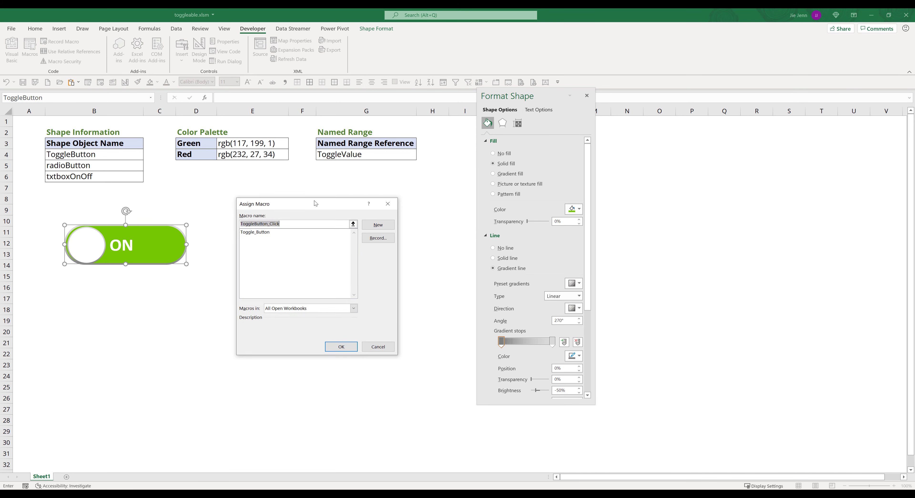
{"action": "left_click", "coordinate": [257, 230]}
{"action": "left_click", "coordinate": [343, 343]}
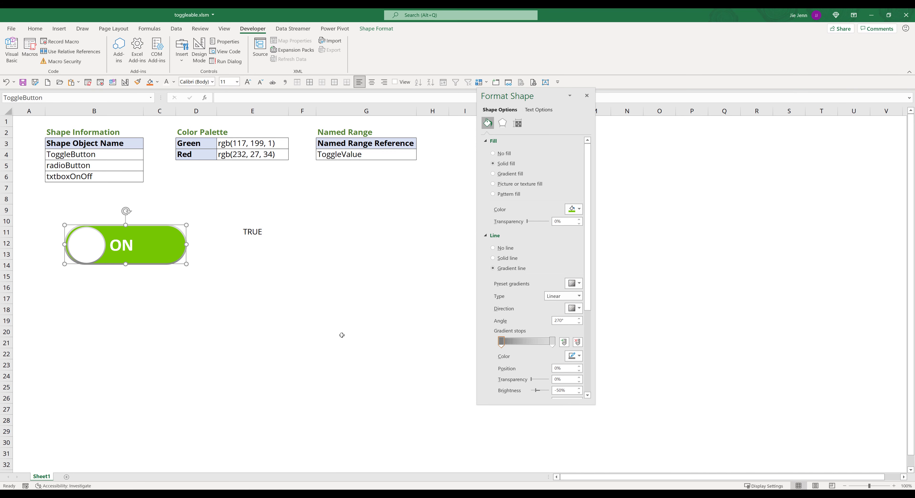
{"action": "left_click", "coordinate": [333, 294]}
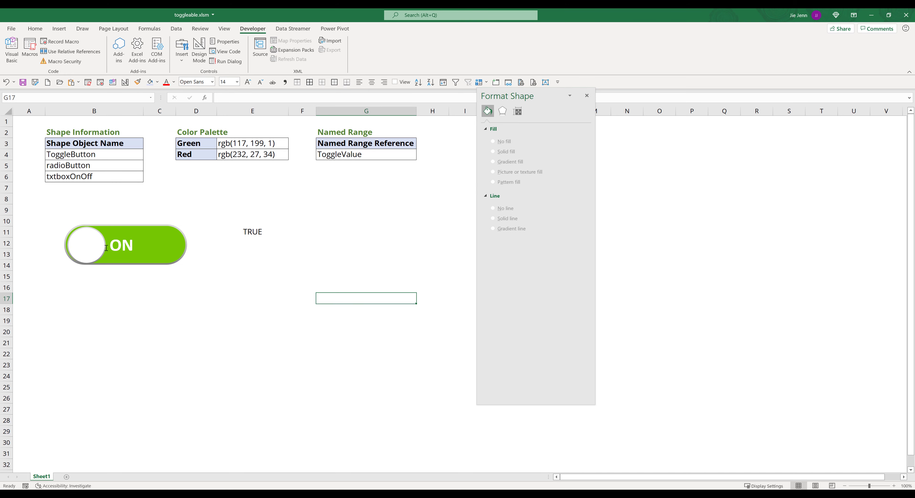
{"action": "left_click", "coordinate": [156, 249]}
{"action": "left_click", "coordinate": [100, 251]}
Step: Assign the Toggle_Button macro to the round radioButton knob
{"action": "left_click", "coordinate": [102, 245], "text": "ctrl"}
{"action": "right_click", "coordinate": [102, 246]}
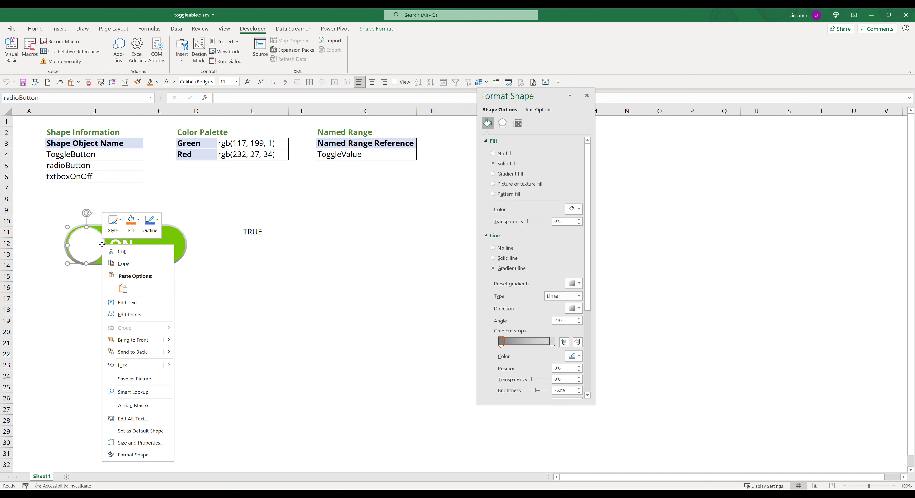
{"action": "left_click", "coordinate": [157, 406]}
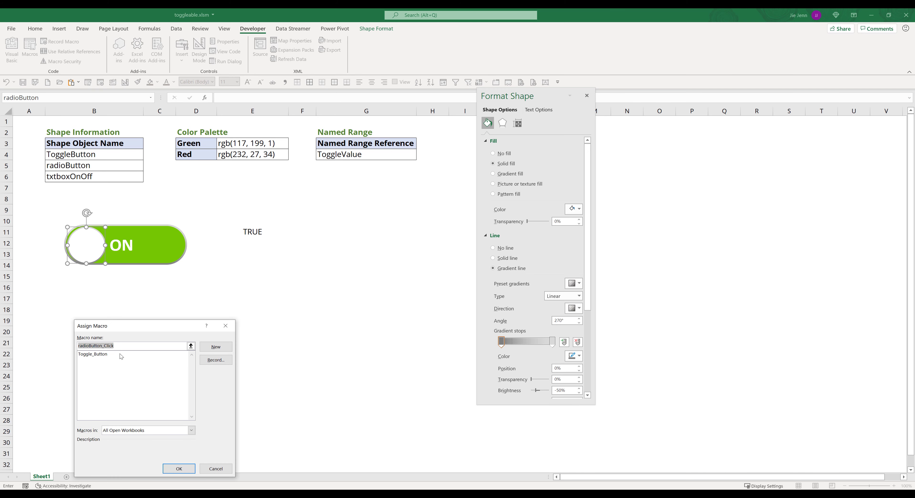
{"action": "left_click", "coordinate": [115, 353]}
{"action": "left_click", "coordinate": [185, 466]}
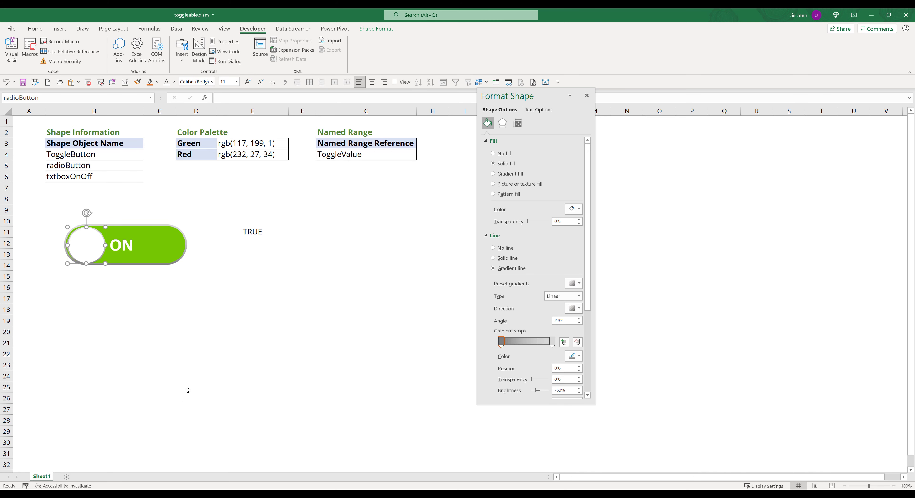
{"action": "left_click", "coordinate": [188, 379]}
Step: Click the switch repeatedly to confirm it flips between OFF and ON
{"action": "left_click", "coordinate": [165, 252]}
{"action": "left_click", "coordinate": [165, 251]}
{"action": "left_click", "coordinate": [166, 251]}
{"action": "left_click", "coordinate": [166, 251]}
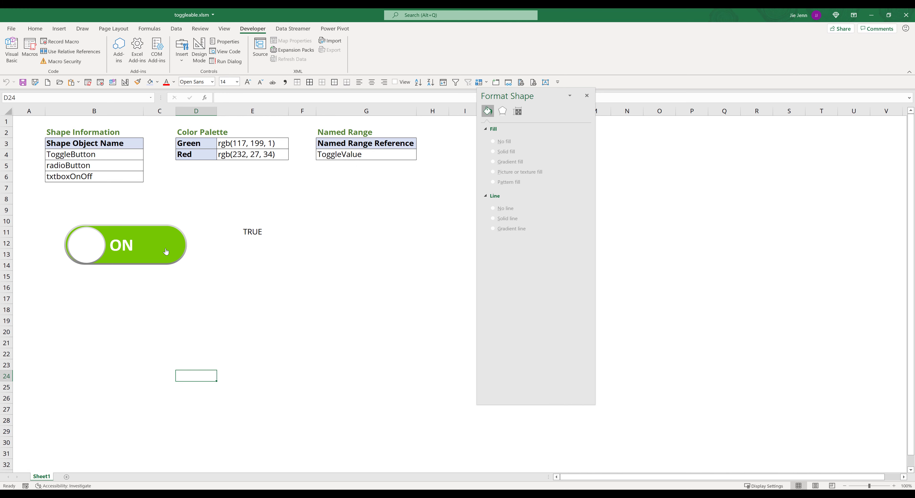